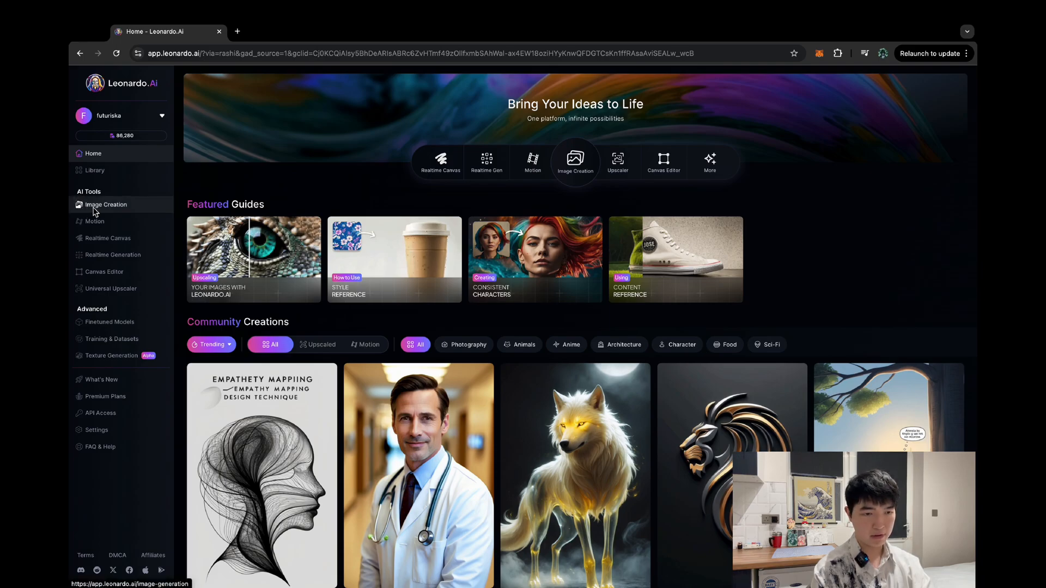
Open the Image Creation tool and look over the available platform presets
{"action": "left_click", "coordinate": [93, 207]}
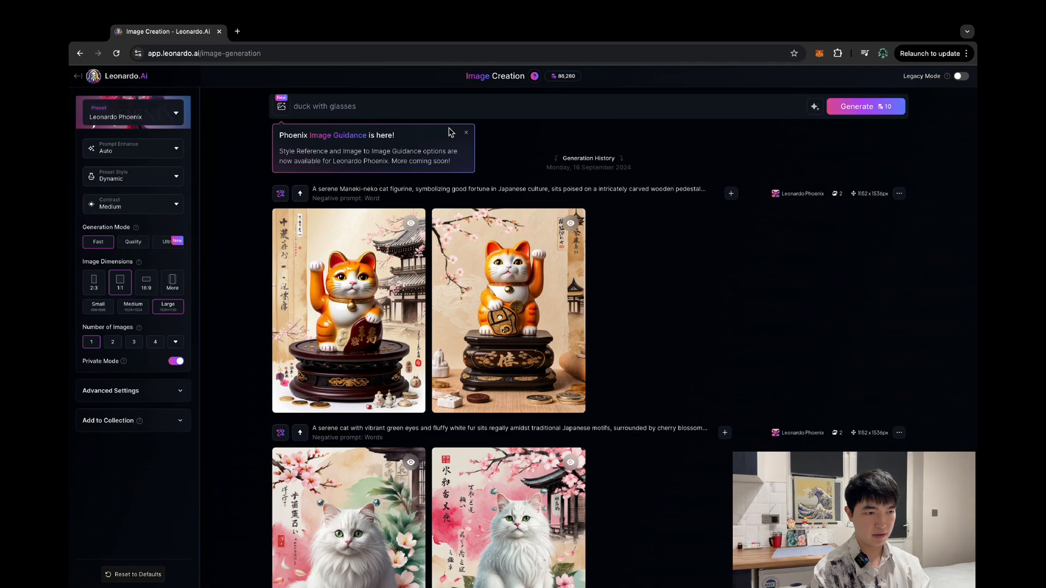
{"action": "left_click", "coordinate": [466, 133]}
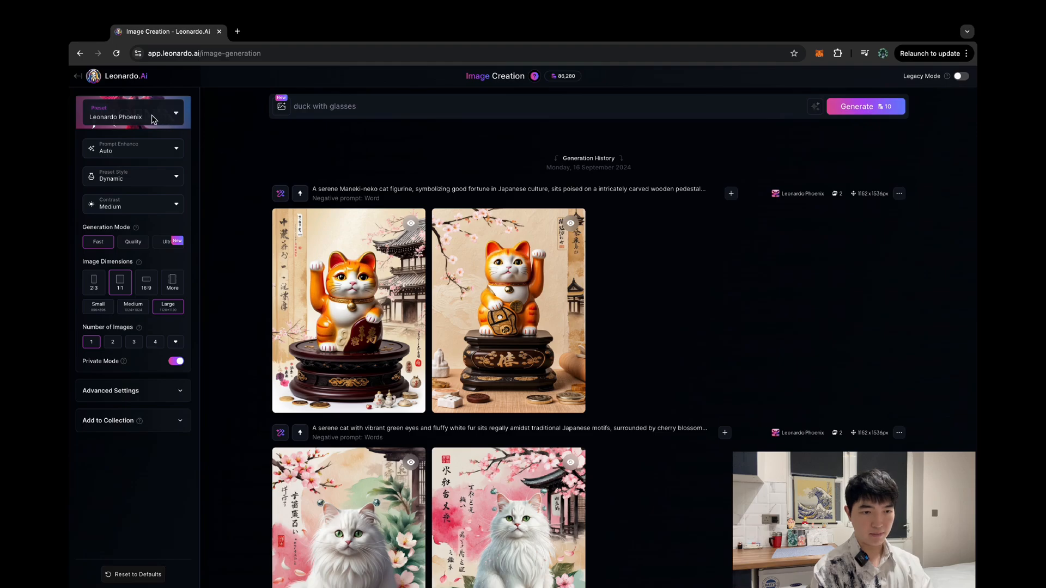
{"action": "left_click", "coordinate": [109, 115]}
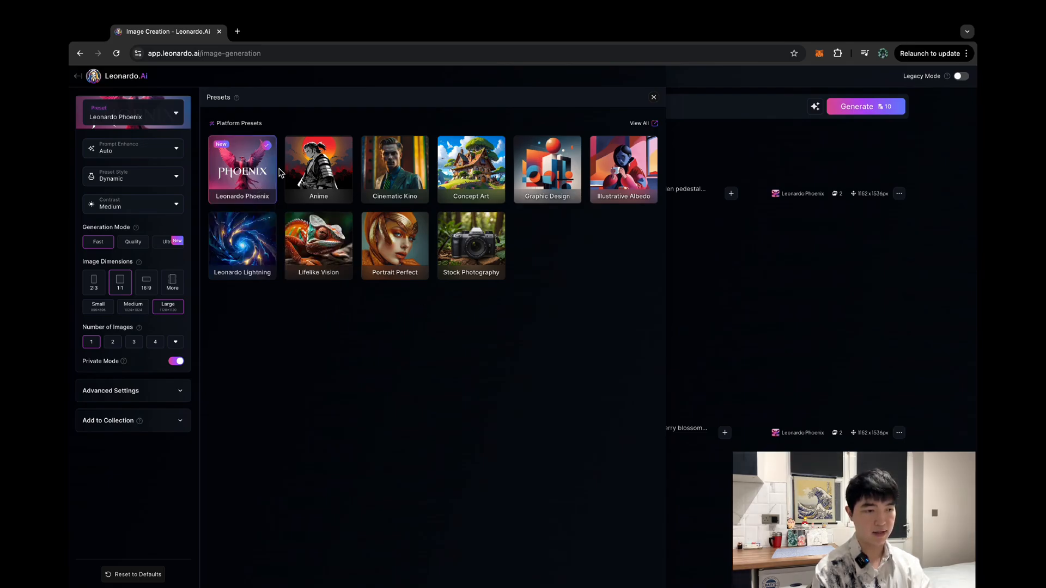
{"action": "left_click", "coordinate": [654, 97]}
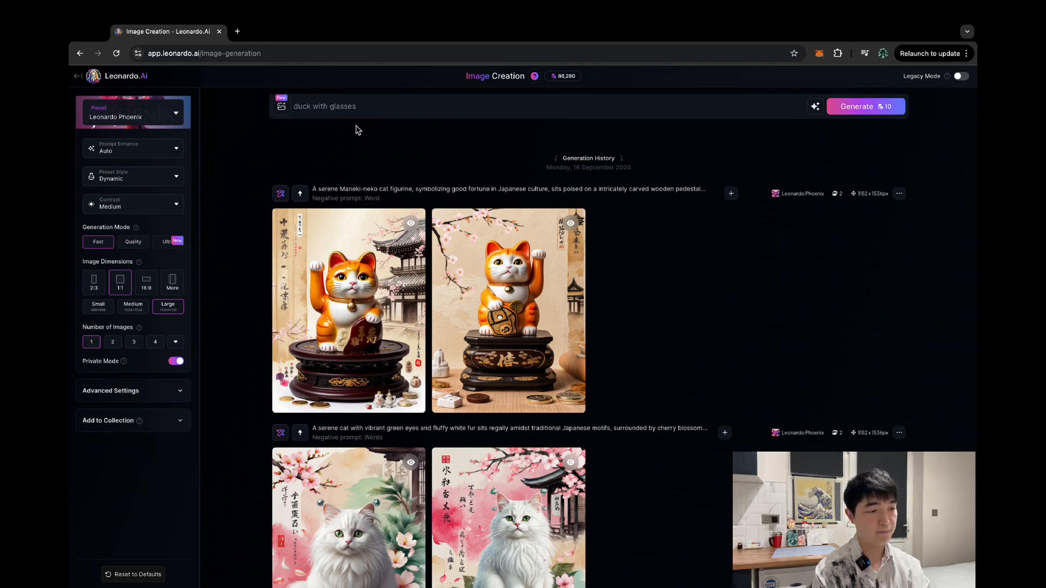
Replace the prompt with "duck" and generate an image using the Leonardo Phoenix preset
{"action": "left_click_drag", "start_coordinate": [394, 111], "coordinate": [295, 112]}
{"action": "key", "text": "BackSpace"}
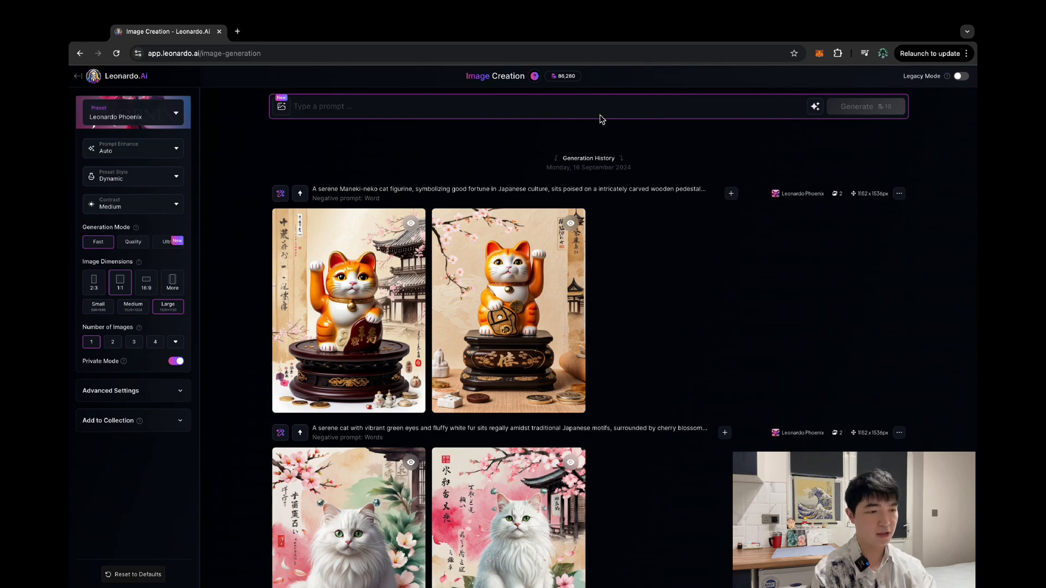
{"action": "type", "text": "duck"}
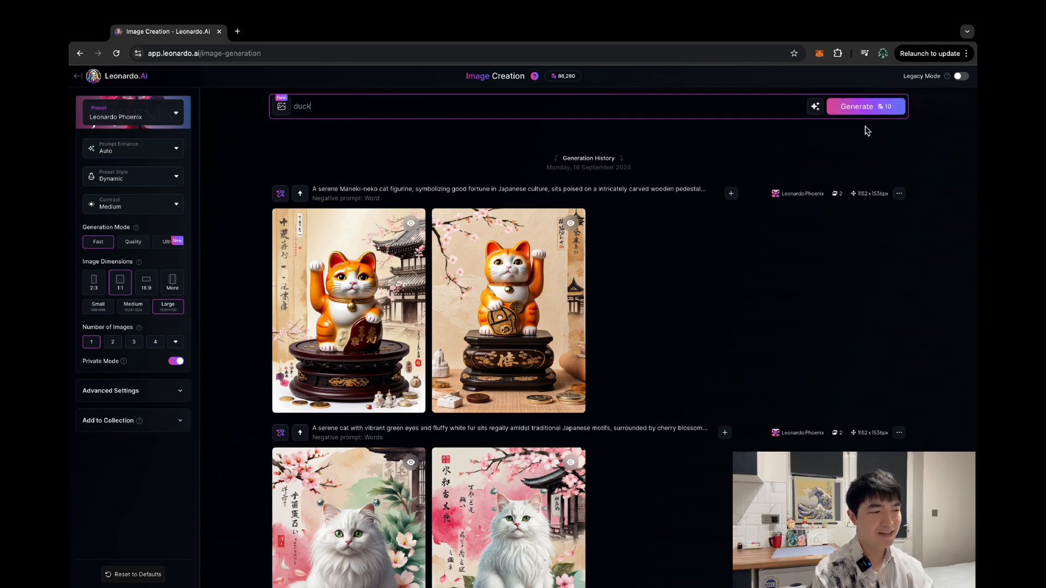
{"action": "left_click", "coordinate": [893, 106]}
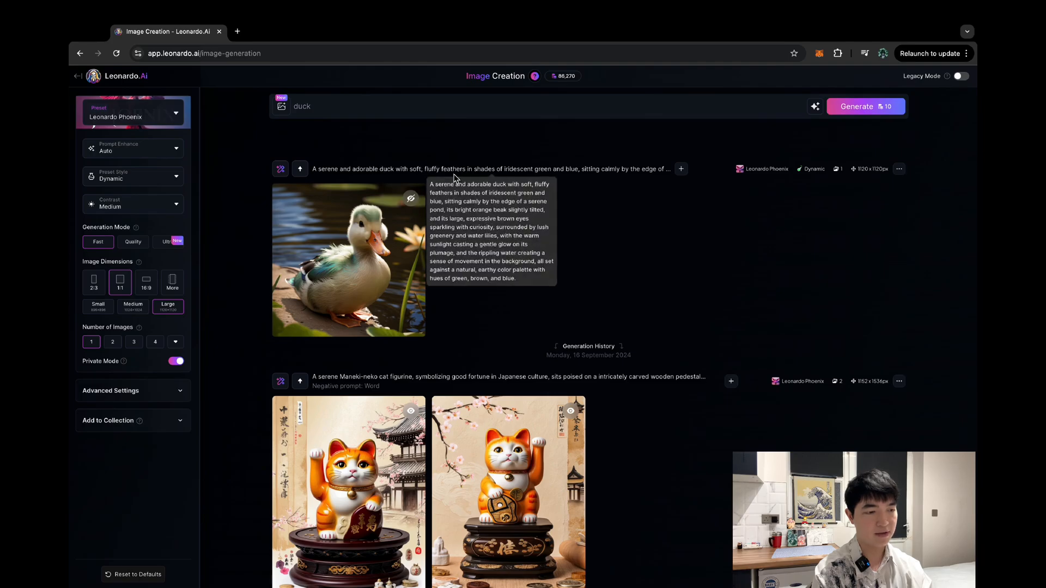
View the generated duck by the pond enlarged and close the preview
{"action": "left_click", "coordinate": [309, 258]}
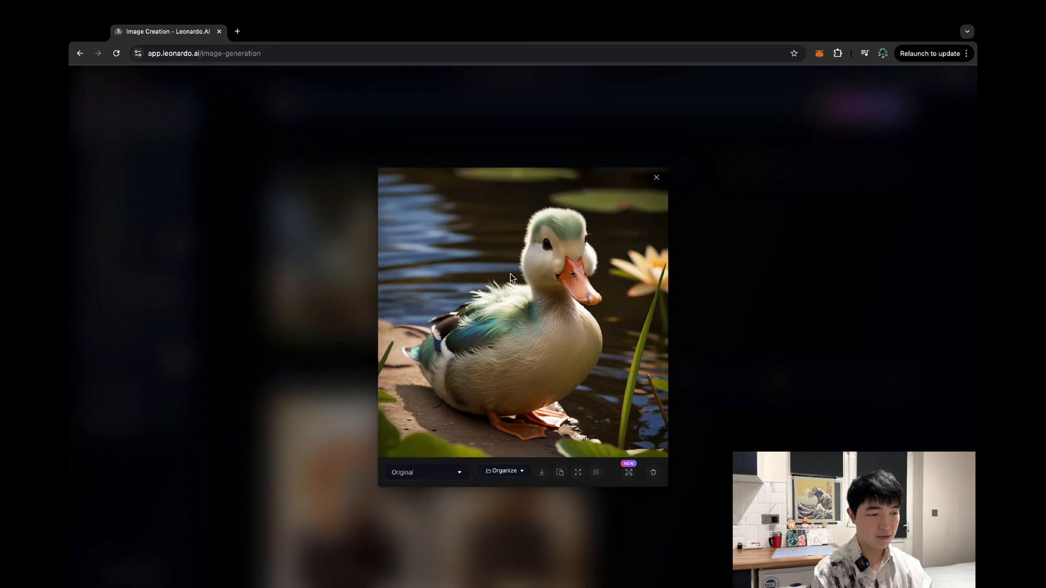
{"action": "left_click", "coordinate": [565, 296]}
{"action": "key", "text": "Escape"}
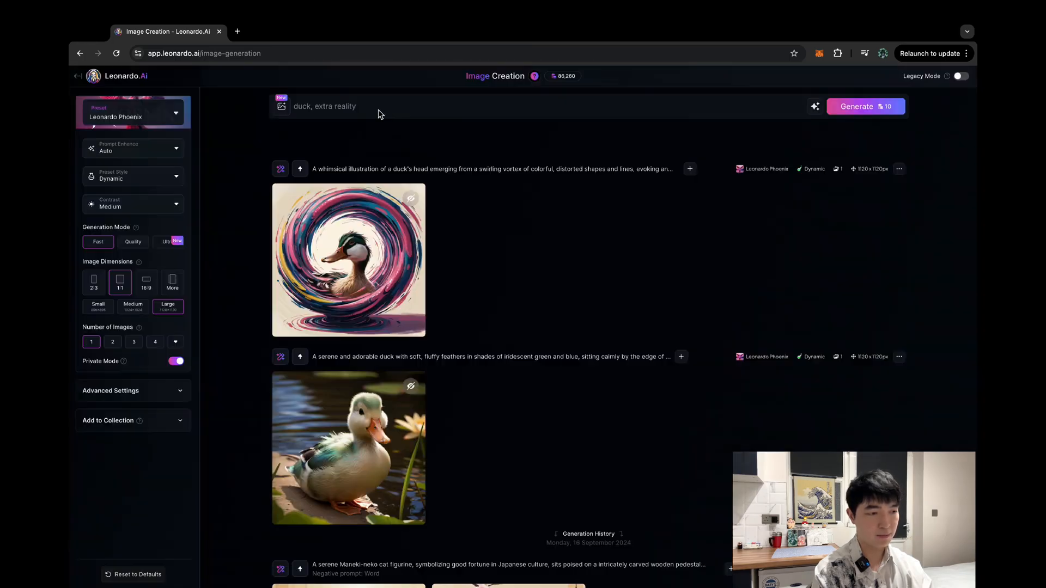
Switch the generation preset to Stock Photography
{"action": "left_click", "coordinate": [166, 115]}
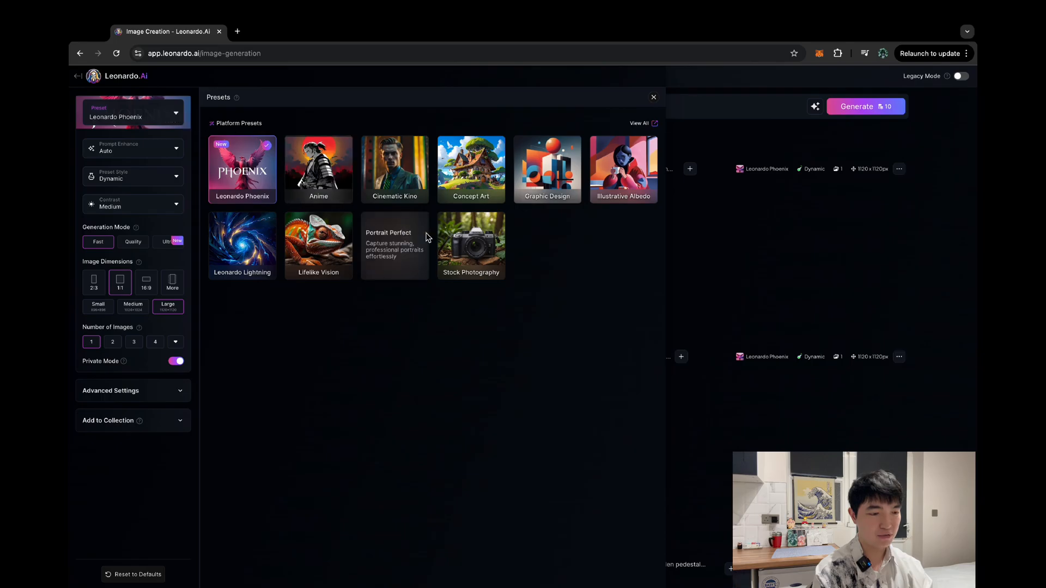
{"action": "left_click", "coordinate": [459, 246]}
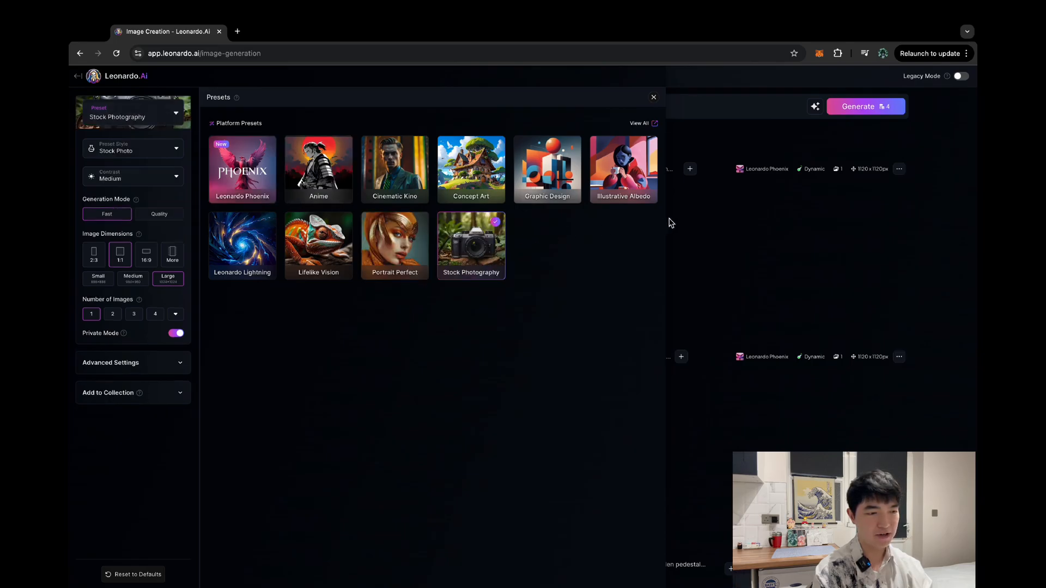
{"action": "left_click", "coordinate": [654, 97]}
Shorten the prompt to just "duck" and generate a new image from it
{"action": "left_click", "coordinate": [373, 106]}
{"action": "left_click_drag", "start_coordinate": [360, 107], "coordinate": [310, 109]}
{"action": "key", "text": "BackSpace"}
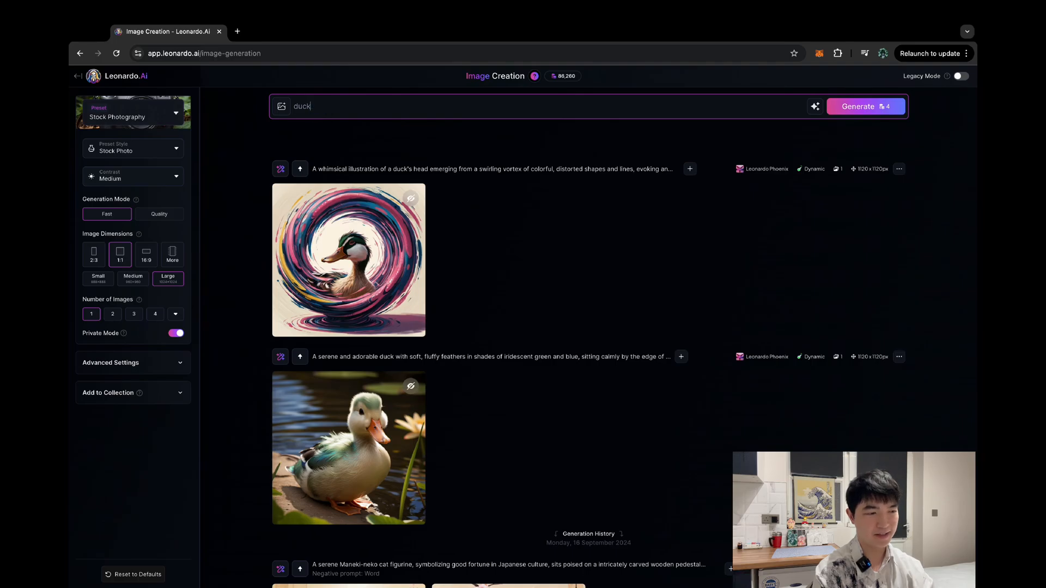
{"action": "left_click", "coordinate": [883, 108]}
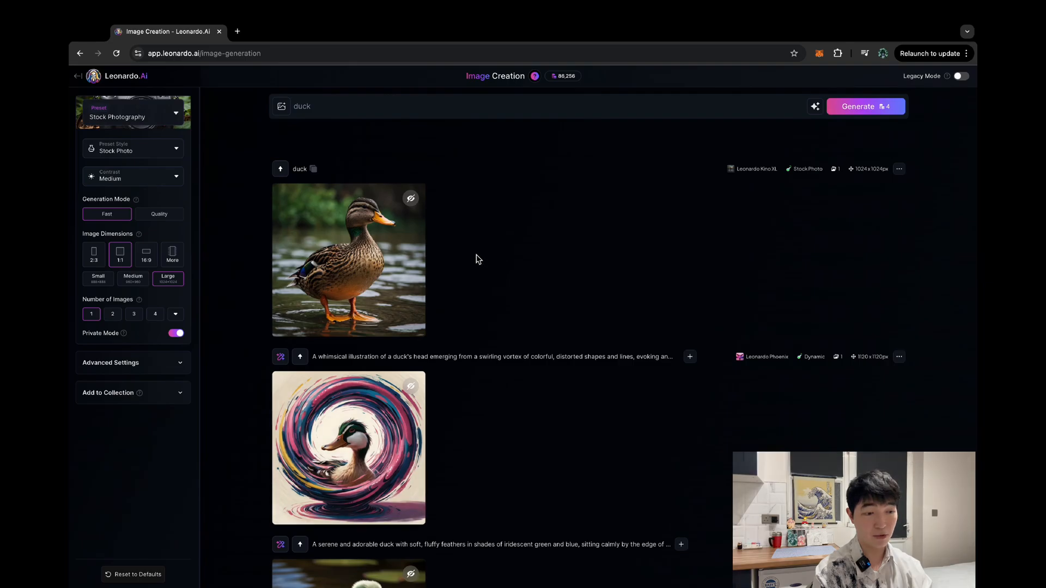
Inspect the stock-photo duck at full size and return to the generation history
{"action": "mouse_move", "coordinate": [394, 263]}
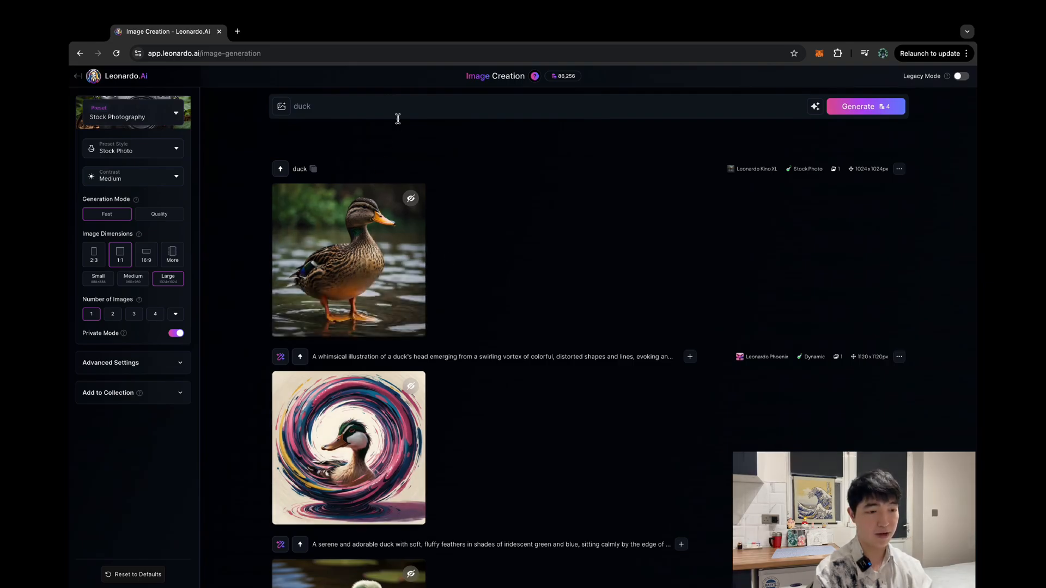
{"action": "left_click", "coordinate": [339, 240]}
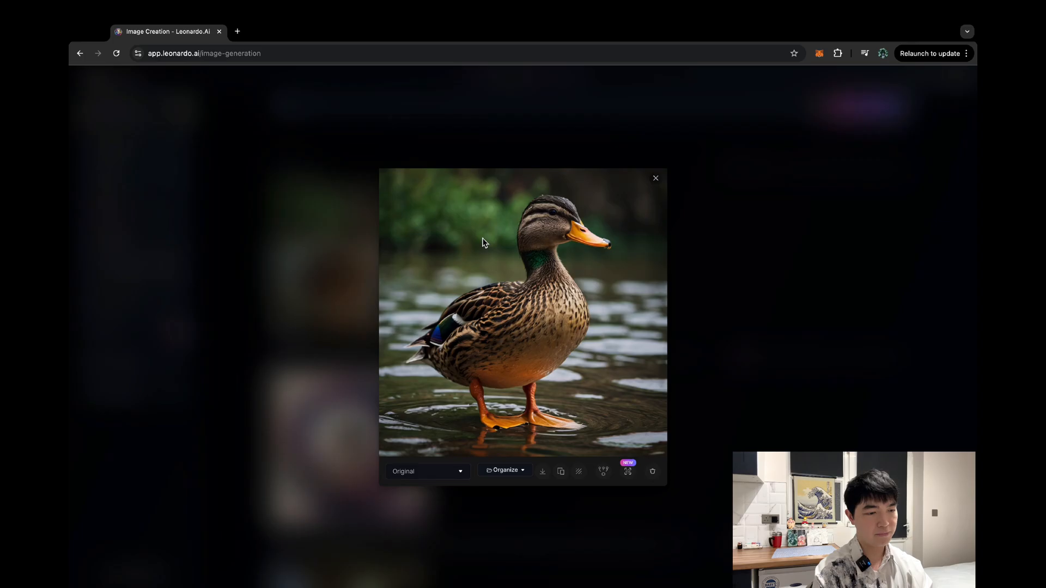
{"action": "left_click", "coordinate": [484, 267]}
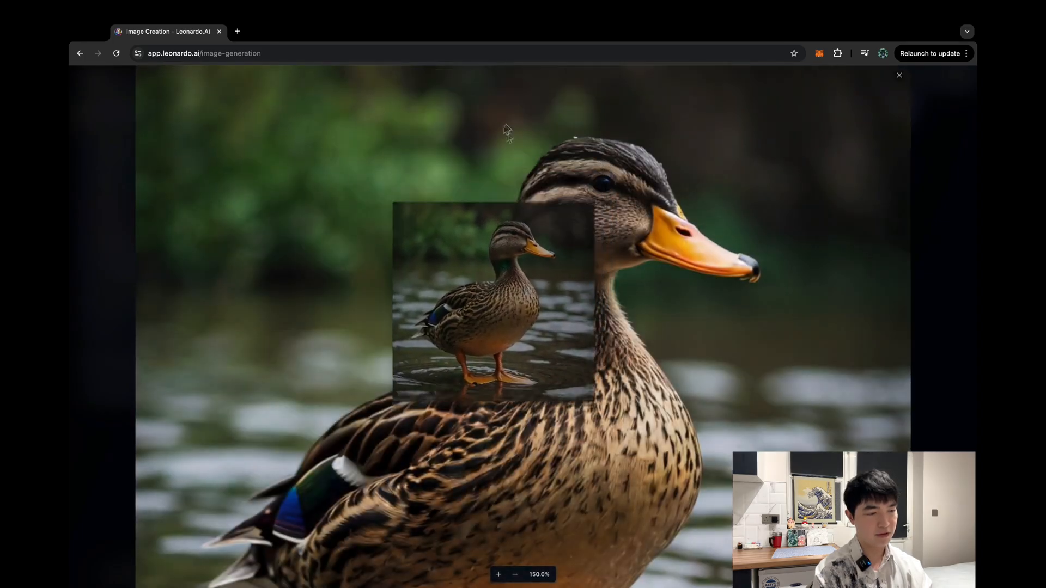
{"action": "scroll", "coordinate": [652, 316], "scroll_direction": "down", "scroll_amount": 5}
{"action": "scroll", "coordinate": [653, 316], "scroll_direction": "up", "scroll_amount": 5}
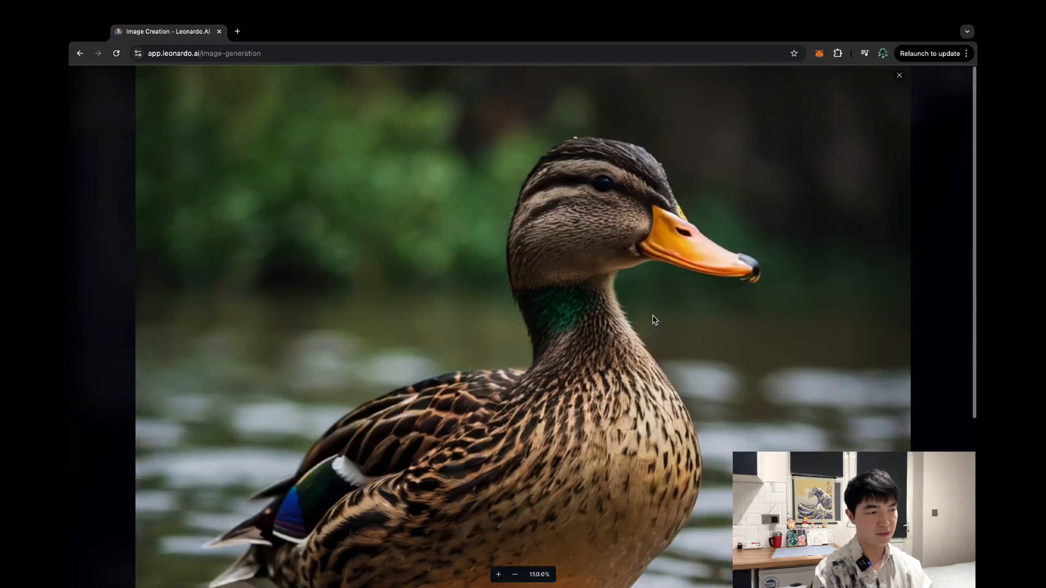
{"action": "left_click", "coordinate": [899, 75]}
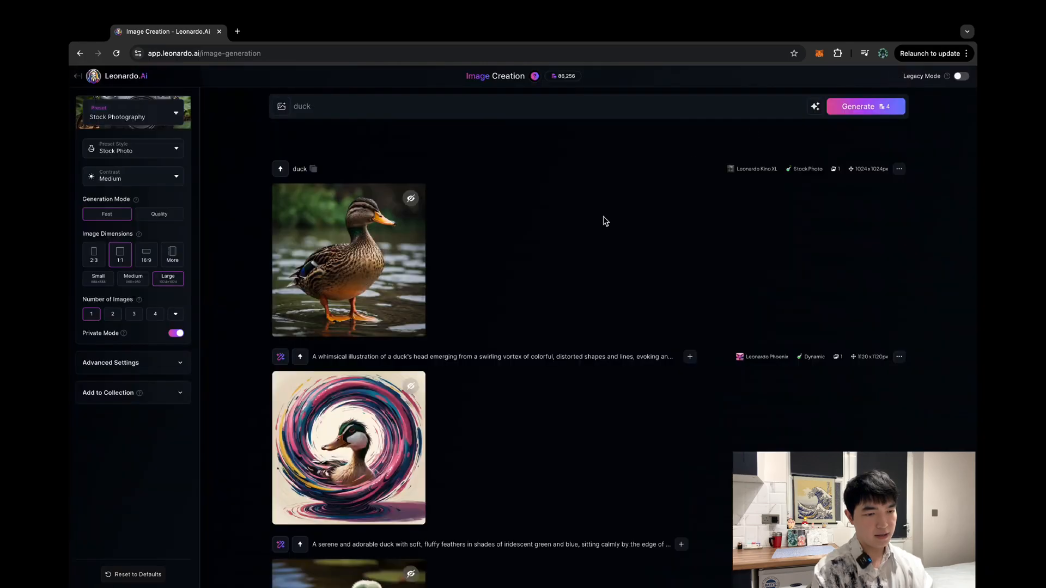
Turn on Legacy Mode and review its finetuned model and style choices without changing them
{"action": "left_click", "coordinate": [961, 78]}
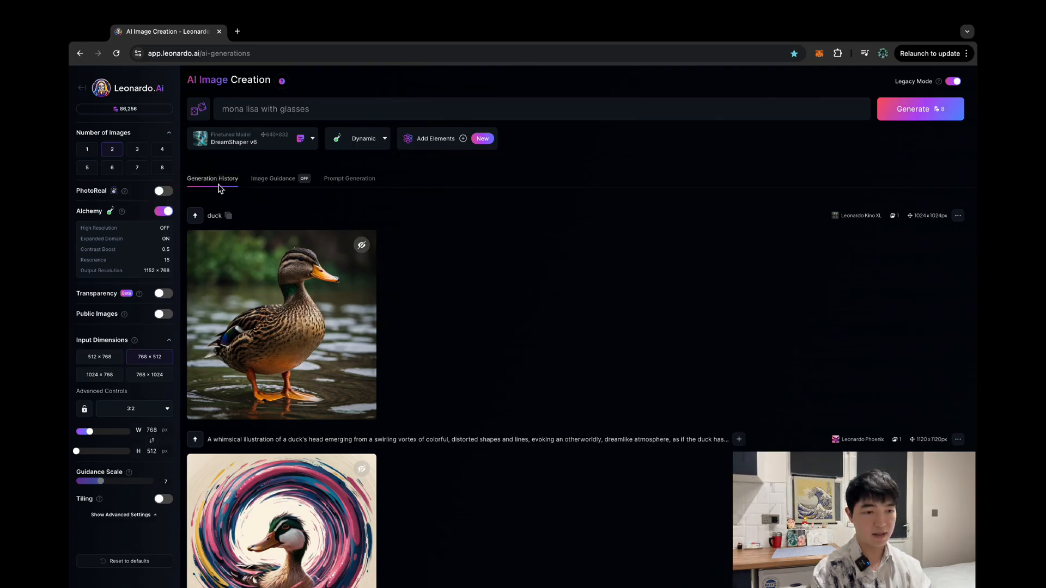
{"action": "left_click", "coordinate": [286, 145]}
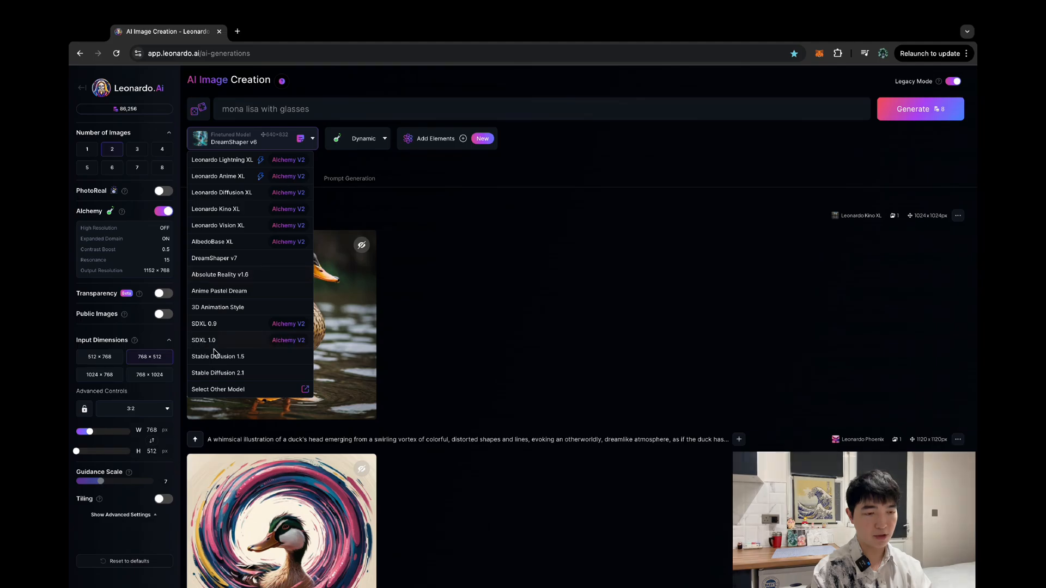
{"action": "left_click", "coordinate": [404, 177]}
{"action": "left_click", "coordinate": [384, 143]}
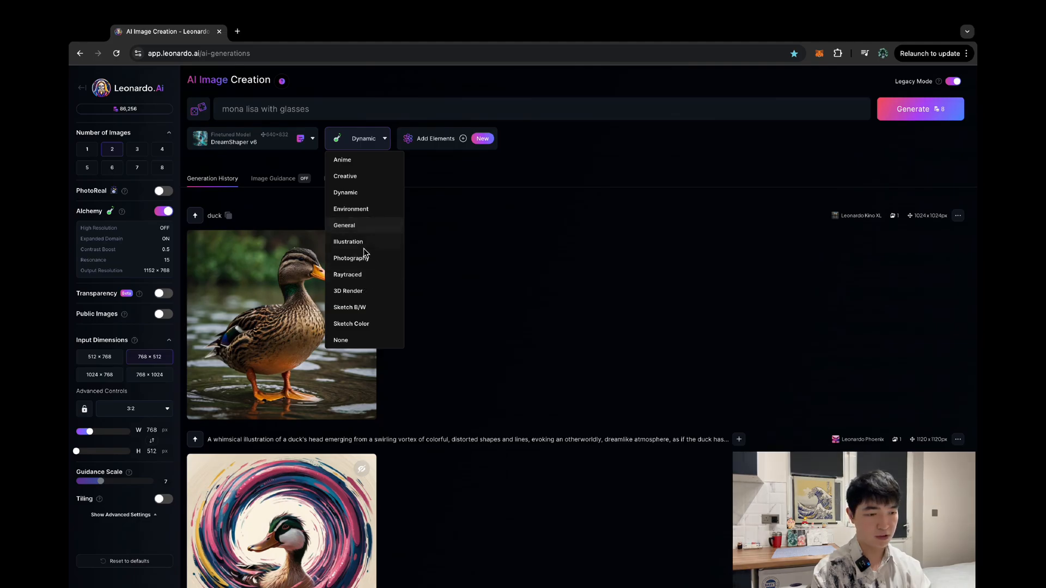
{"action": "left_click", "coordinate": [444, 201]}
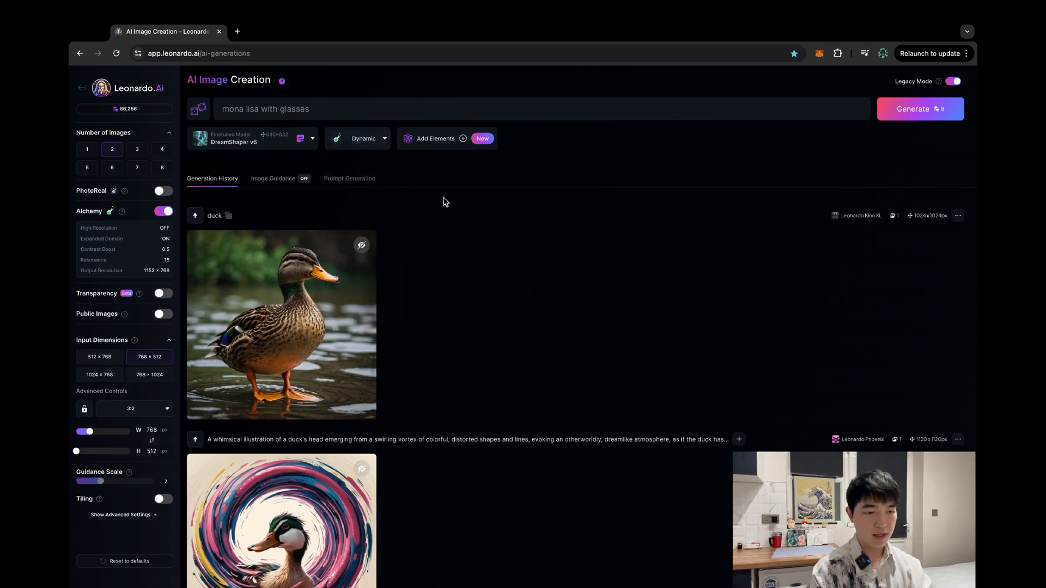
Enable the first image input for Image Guidance and browse the uploaded images available as its source
{"action": "left_click", "coordinate": [263, 182]}
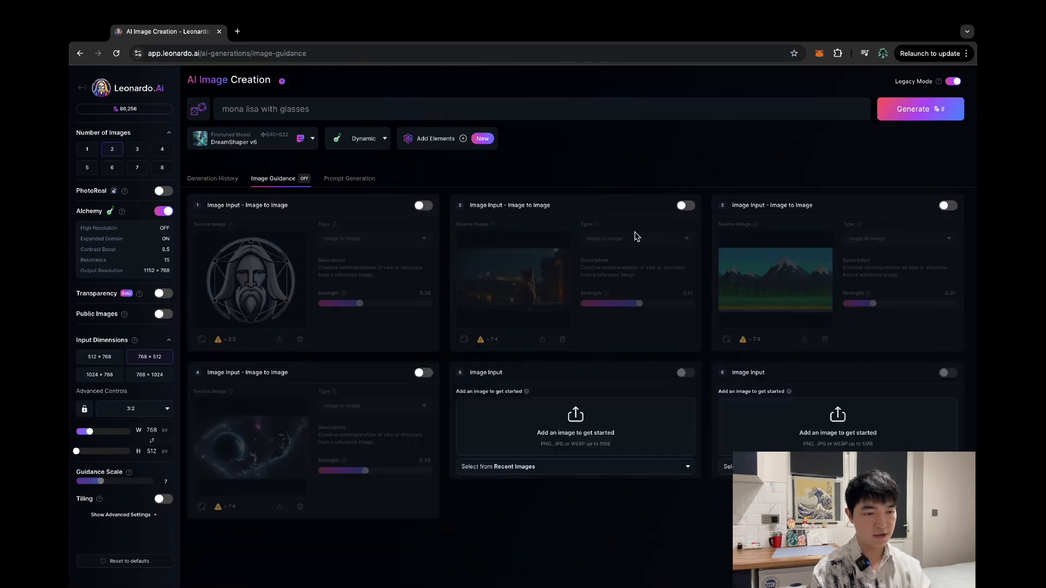
{"action": "left_click", "coordinate": [422, 207]}
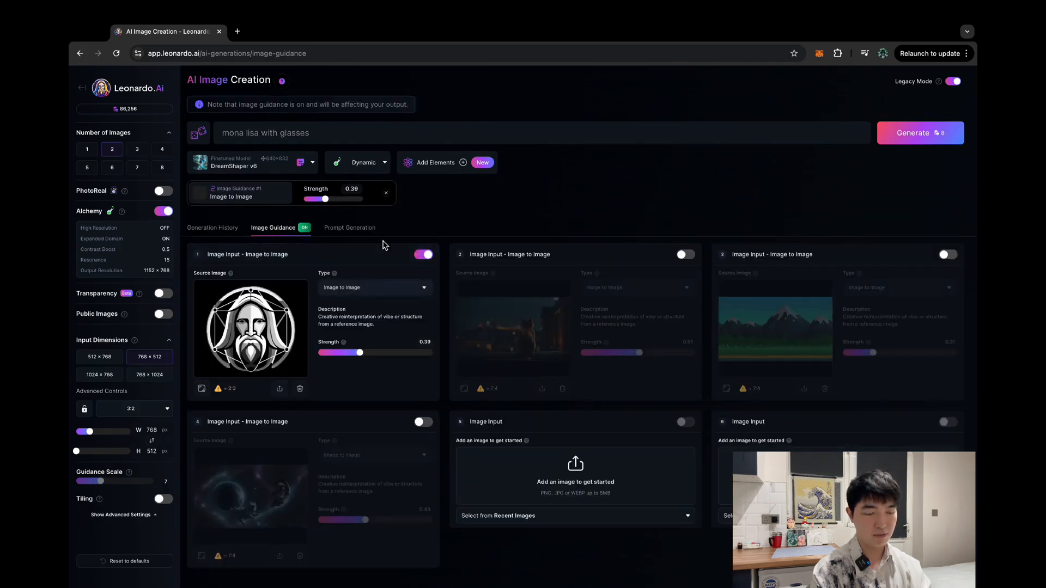
{"action": "left_click", "coordinate": [271, 341]}
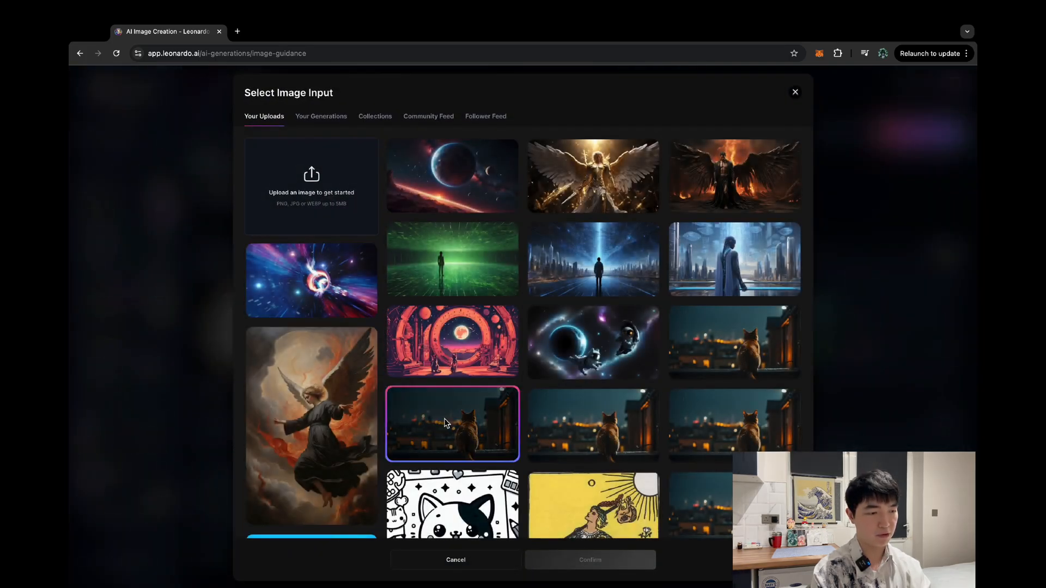
{"action": "scroll", "coordinate": [457, 243], "scroll_direction": "down", "scroll_amount": 20}
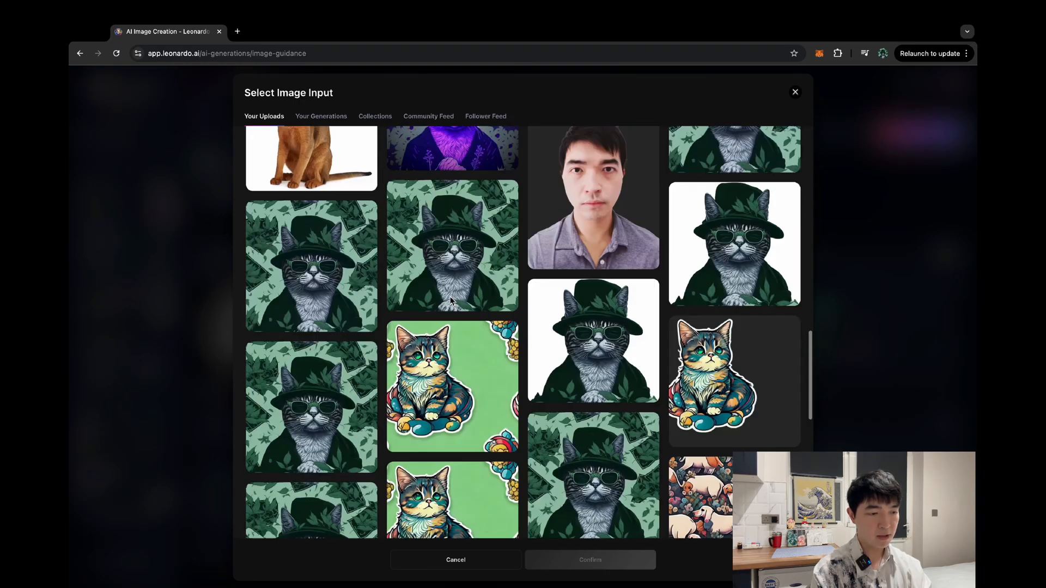
{"action": "scroll", "coordinate": [451, 286], "scroll_direction": "up", "scroll_amount": 20}
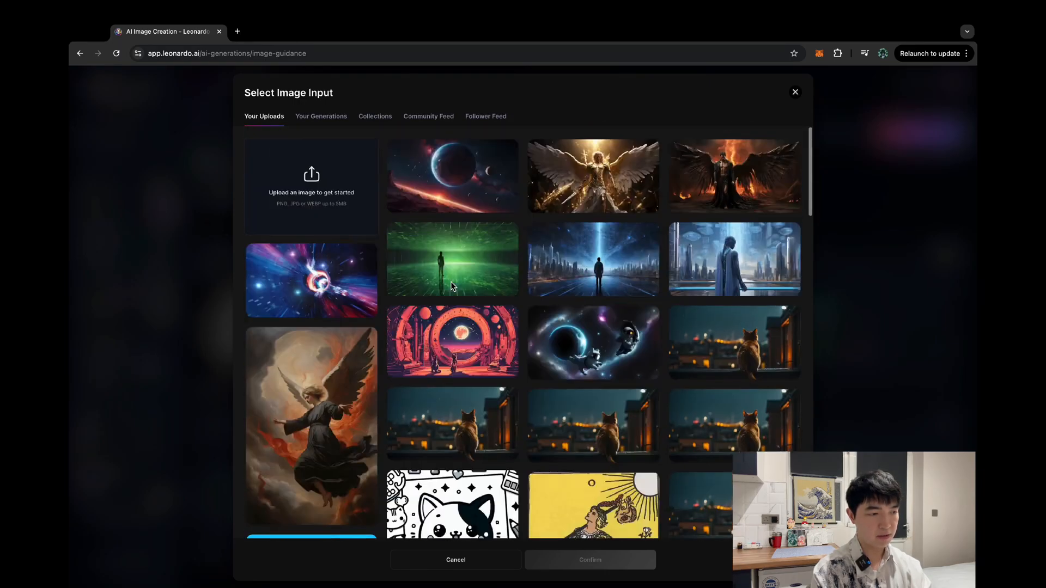
{"action": "left_click", "coordinate": [796, 92]}
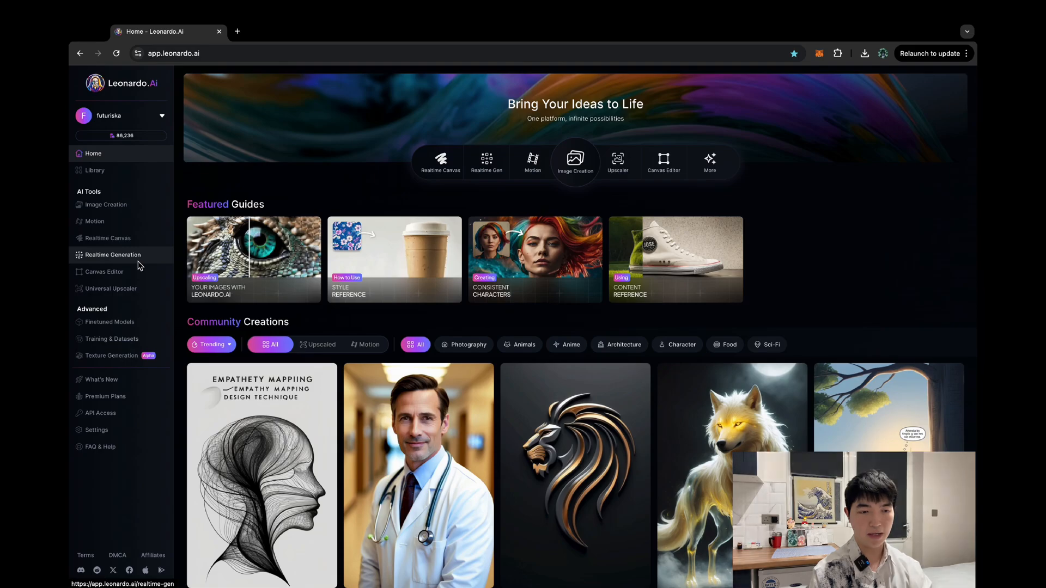
Open Realtime Generation and enter the prompt "duck"
{"action": "left_click", "coordinate": [139, 264]}
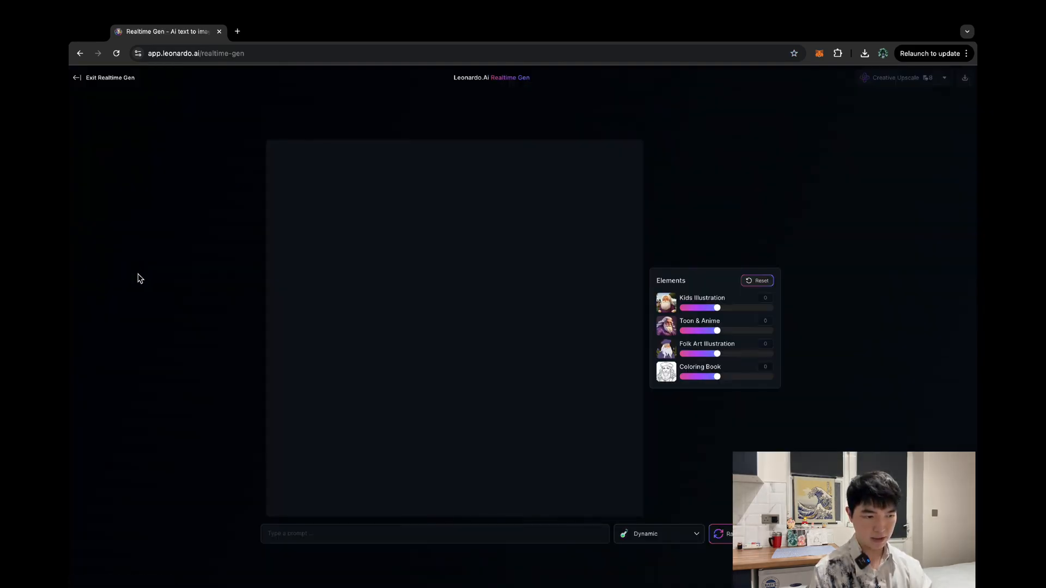
{"action": "left_click", "coordinate": [324, 540]}
{"action": "type", "text": "duck"}
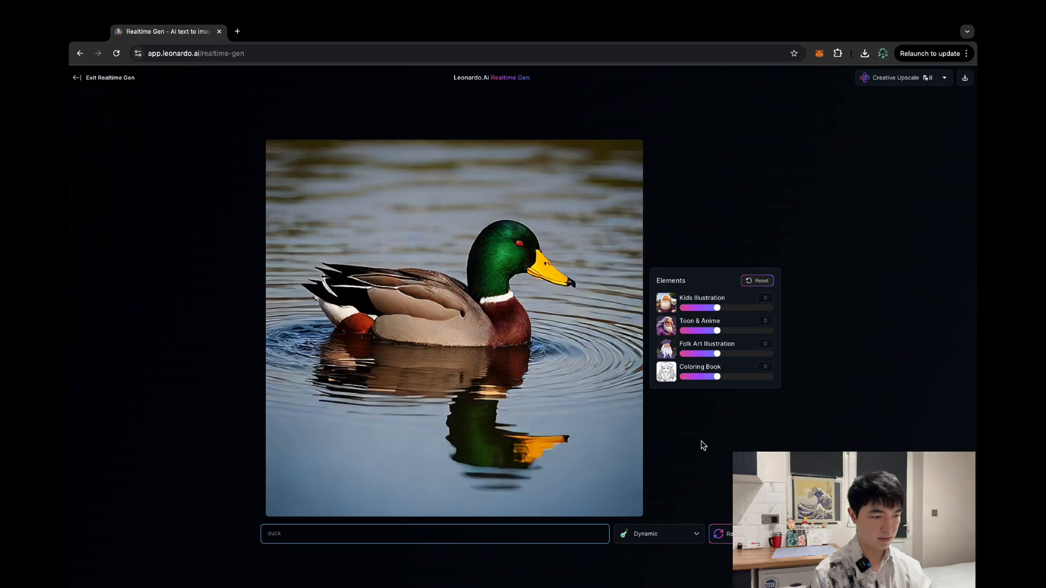
Render the realtime duck in the Anime style and change it to Photography, keeping Kids Illustration at 0
{"action": "left_click", "coordinate": [699, 537]}
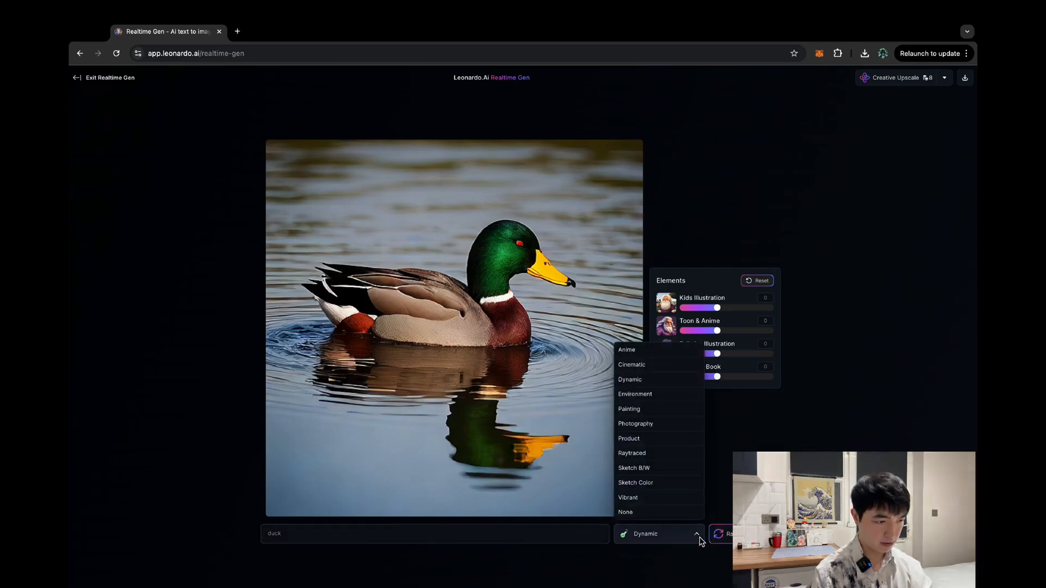
{"action": "left_click", "coordinate": [660, 355]}
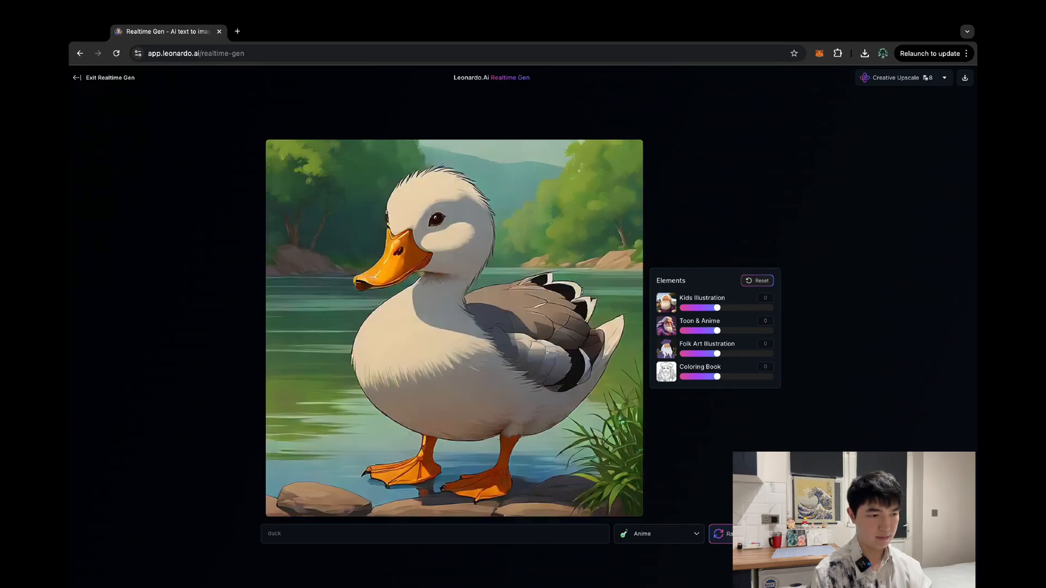
{"action": "left_click", "coordinate": [695, 536]}
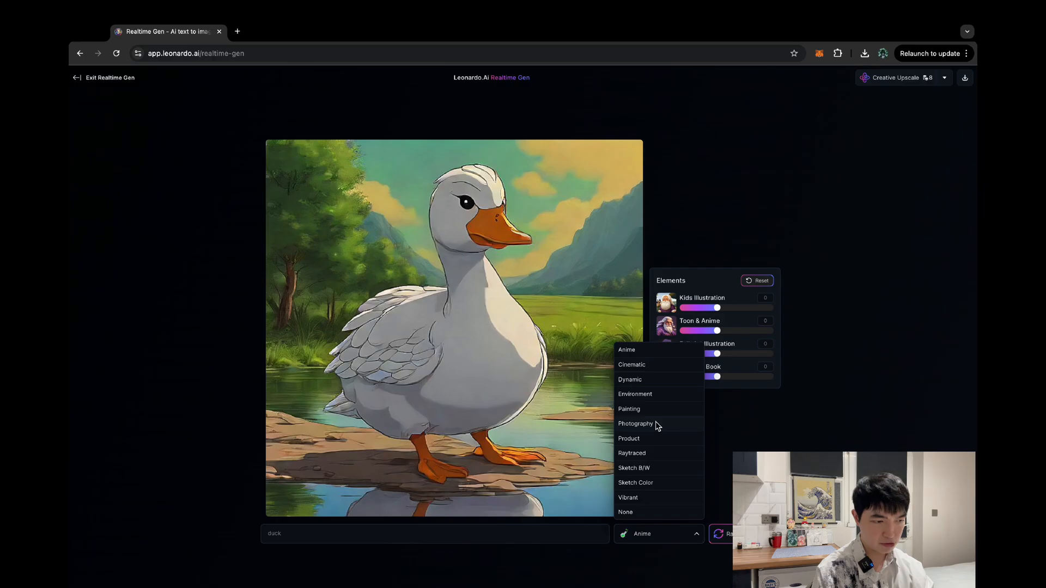
{"action": "left_click", "coordinate": [635, 424]}
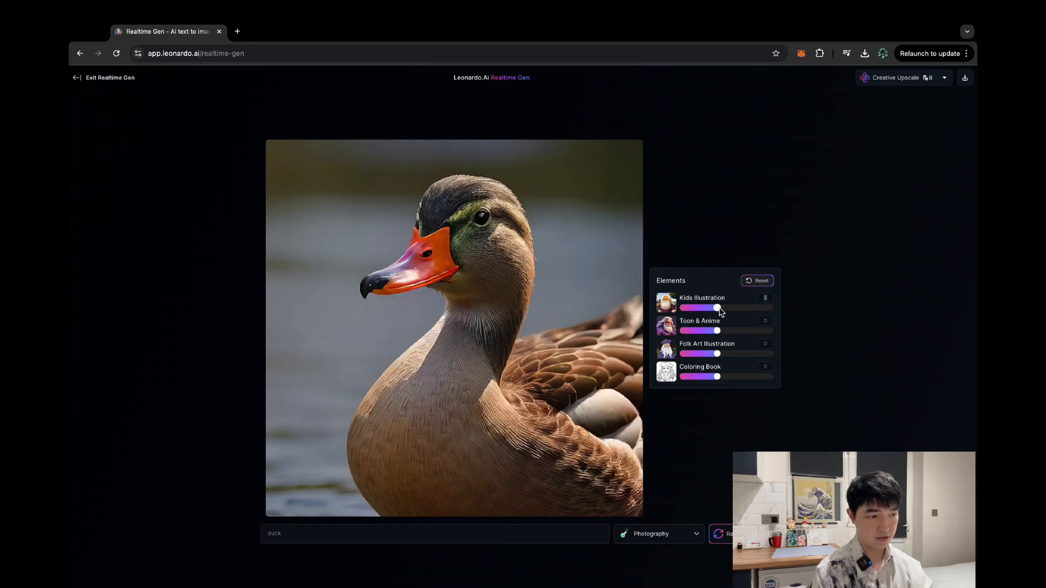
{"action": "mouse_move", "coordinate": [718, 308]}
{"action": "left_mouse_down"}
{"action": "mouse_move", "coordinate": [764, 309]}
{"action": "mouse_move", "coordinate": [717, 308]}
{"action": "left_mouse_up"}
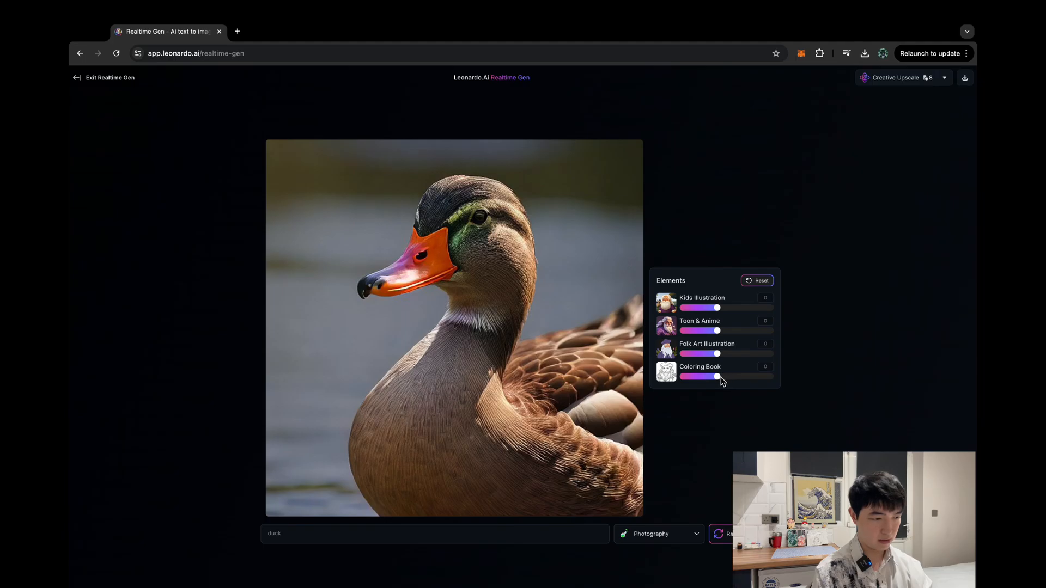
Try the Coloring Book element at 1 and 1.2 and Toon & Anime with Folk Art Illustration at 0.2, returning each to 0
{"action": "left_click_drag", "start_coordinate": [717, 376], "coordinate": [759, 383]}
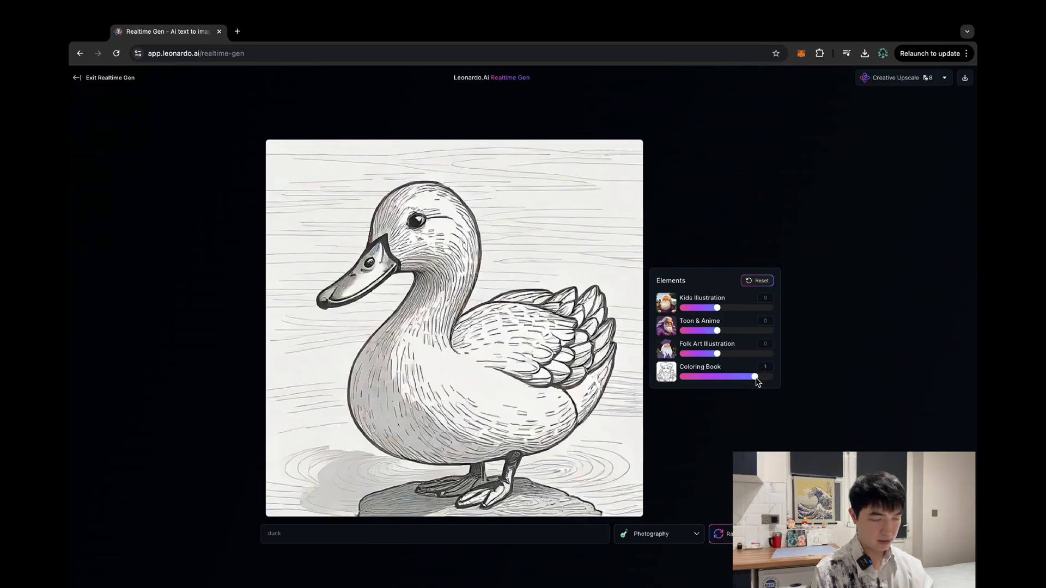
{"action": "left_click_drag", "start_coordinate": [757, 382], "coordinate": [764, 382]}
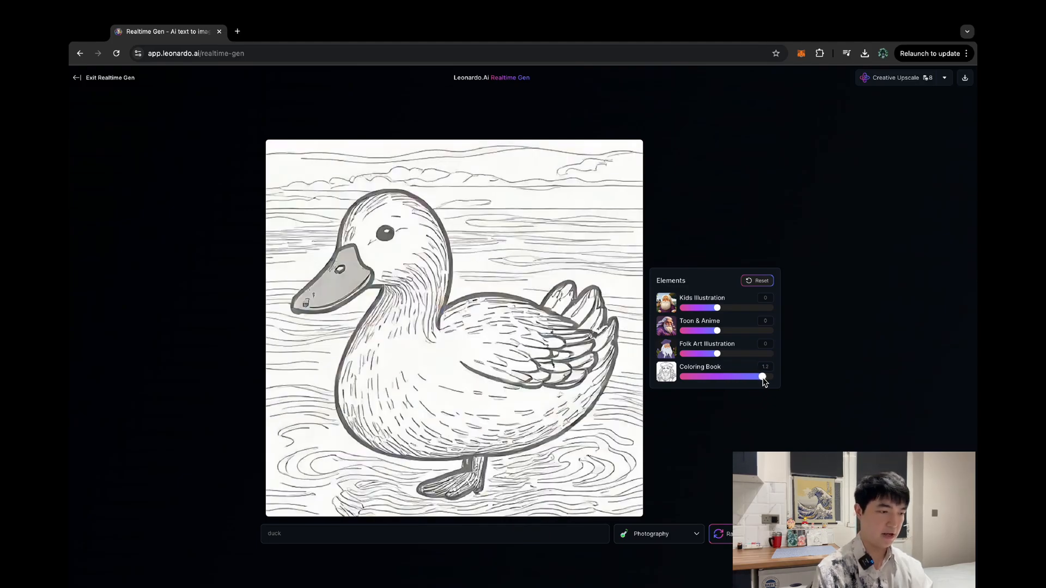
{"action": "left_click_drag", "start_coordinate": [765, 382], "coordinate": [718, 384]}
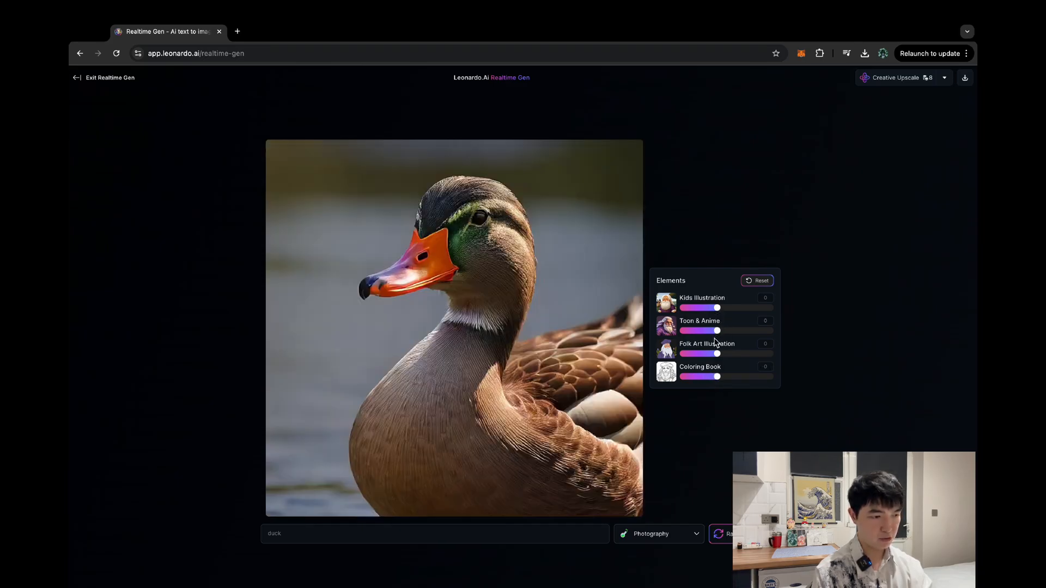
{"action": "left_click_drag", "start_coordinate": [717, 331], "coordinate": [726, 355]}
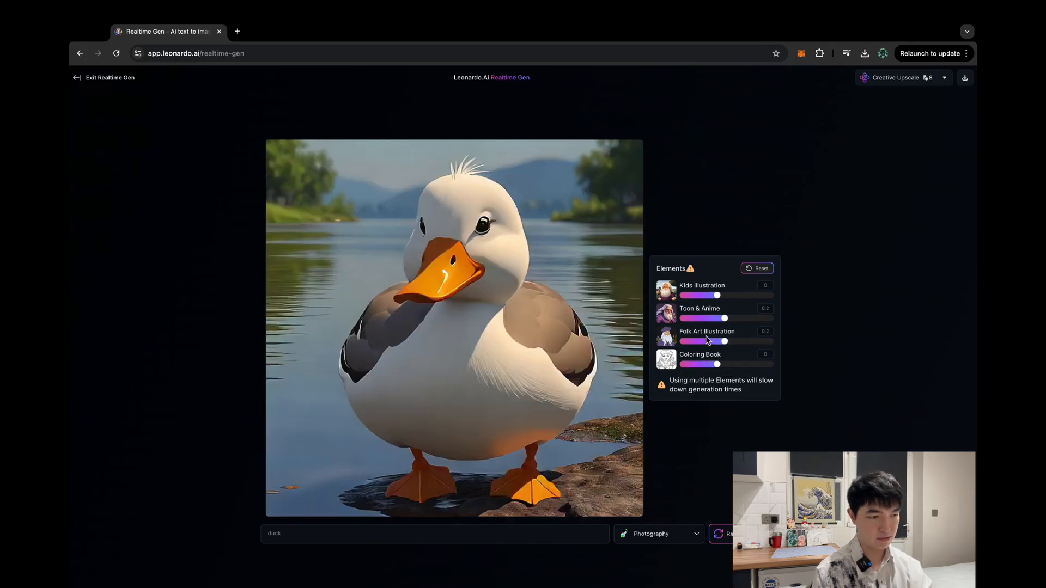
{"action": "left_click_drag", "start_coordinate": [725, 342], "coordinate": [718, 332]}
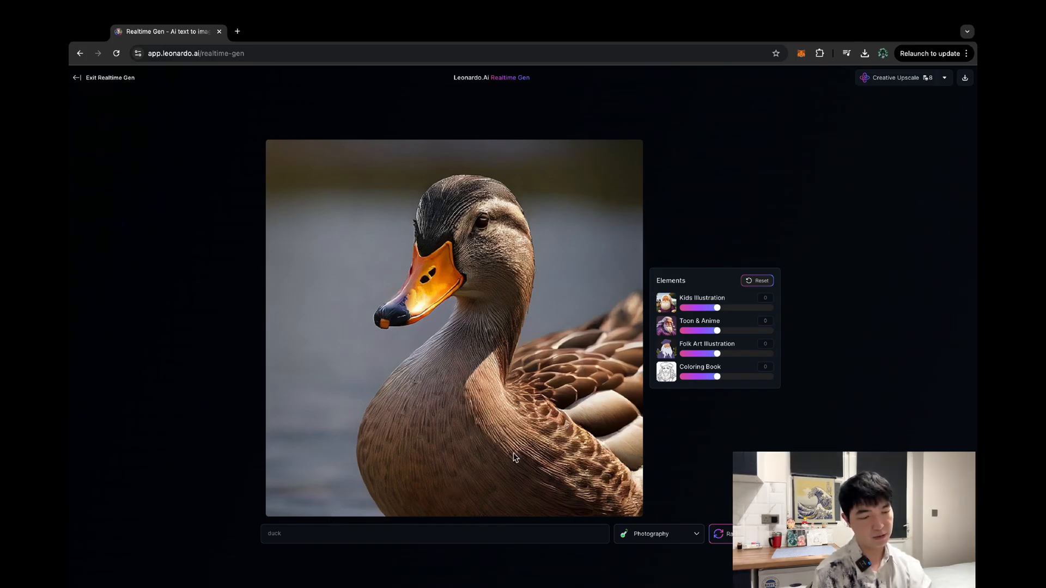
Extend the realtime prompt to "duck in a anime style" and choose a different render style in place of Photography
{"action": "left_click", "coordinate": [435, 530]}
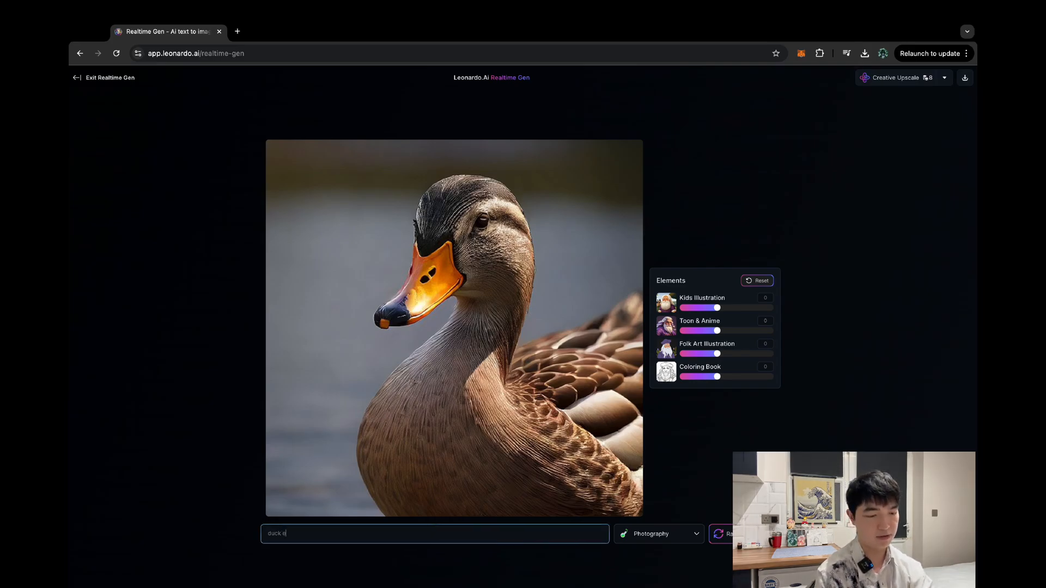
{"action": "type", "text": "in a"}
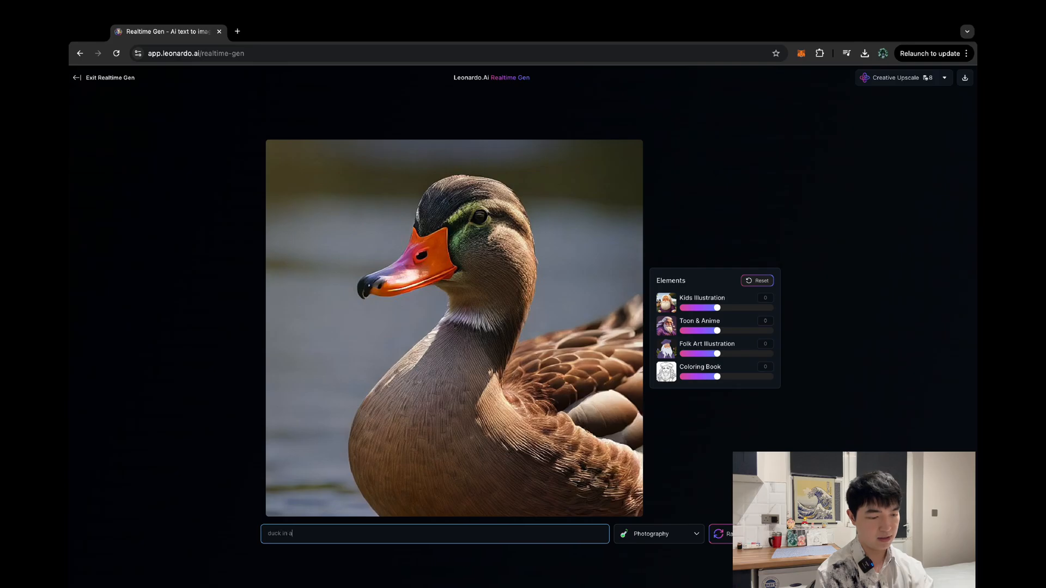
{"action": "type", "text": " anime style"}
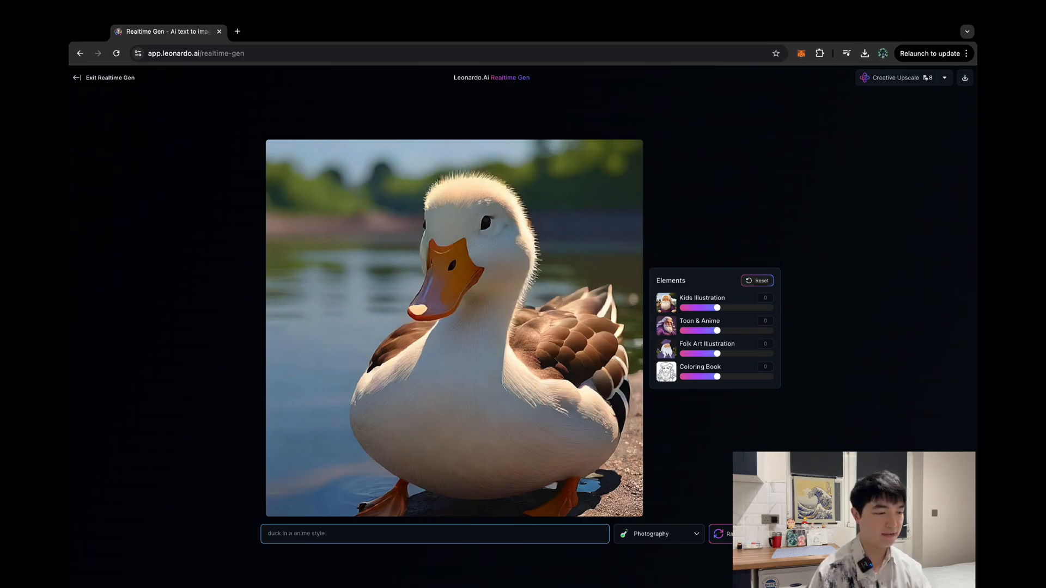
{"action": "left_click", "coordinate": [677, 537]}
{"action": "left_click", "coordinate": [672, 353]}
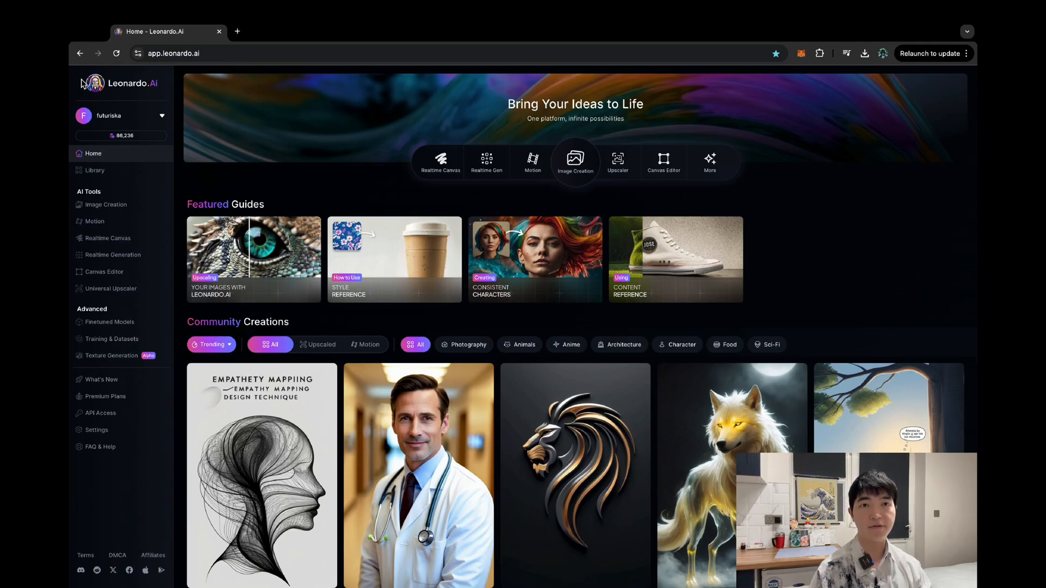
{"action": "left_click", "coordinate": [127, 280]}
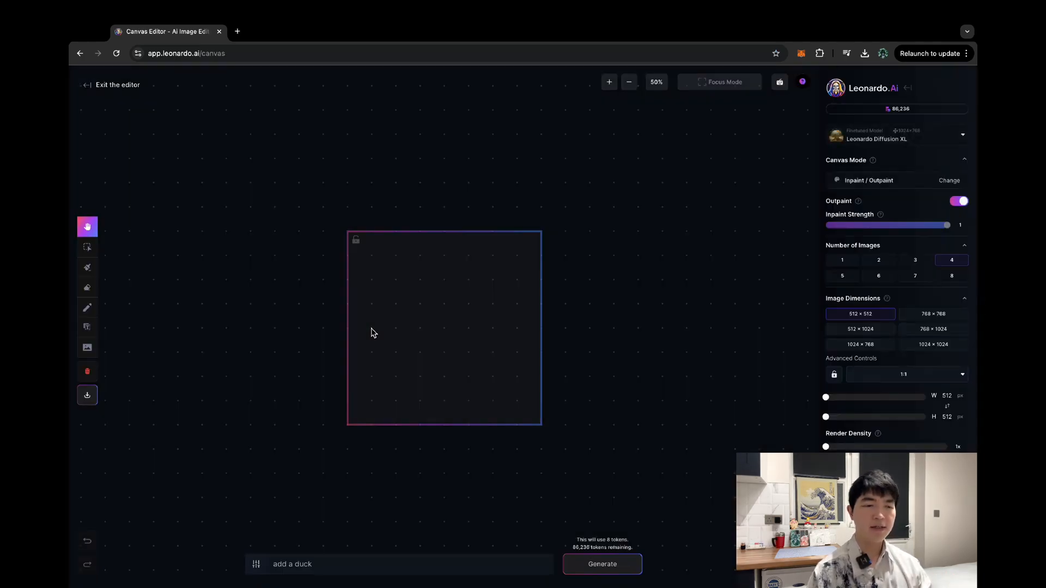
{"action": "mouse_move", "coordinate": [522, 6]}
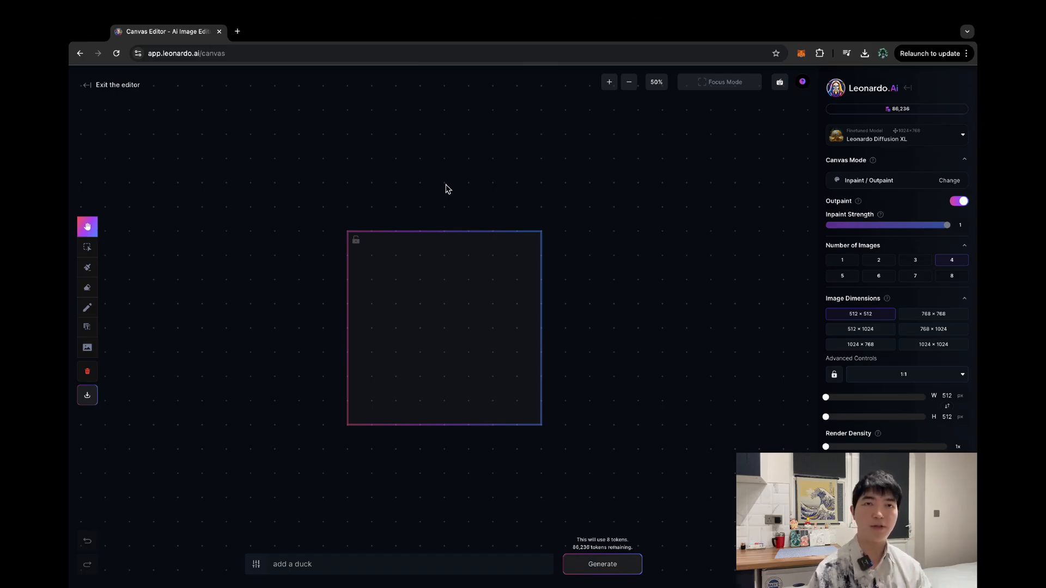
{"action": "left_click", "coordinate": [96, 85]}
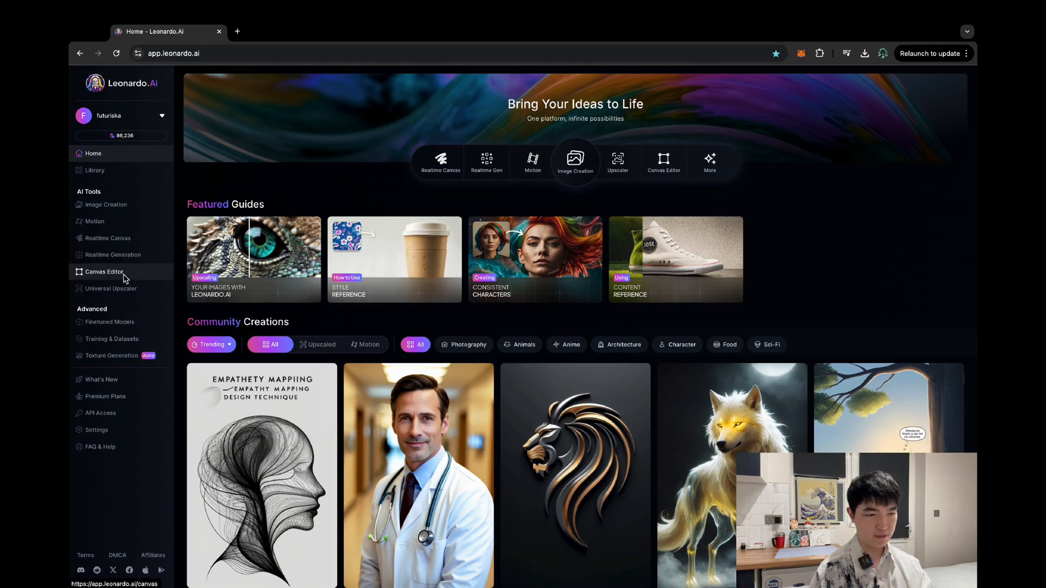
Open the Canvas Editor and place the uploaded photo of the duck standing in water on the canvas
{"action": "left_click", "coordinate": [104, 272]}
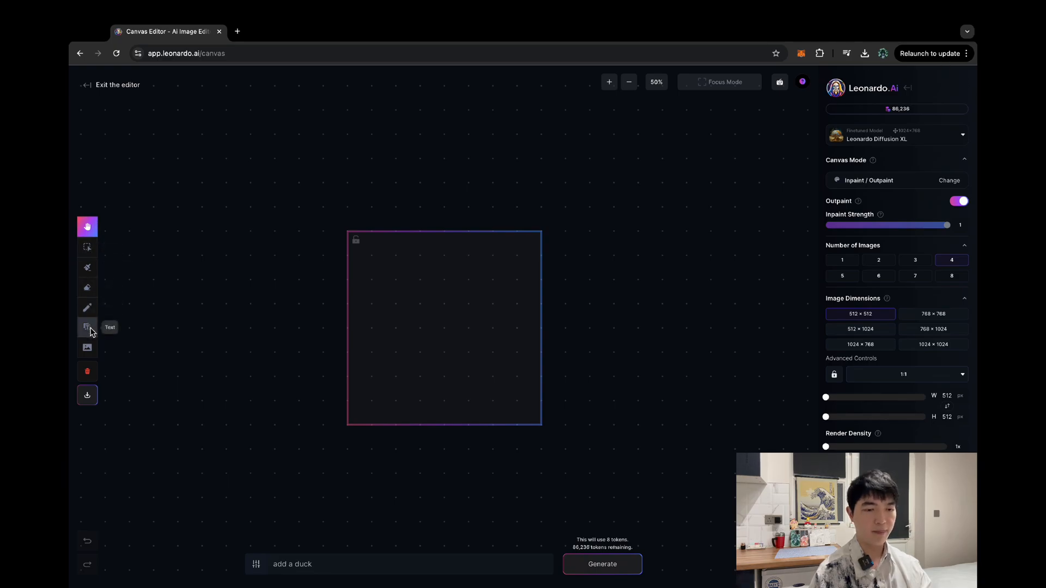
{"action": "left_click", "coordinate": [88, 347]}
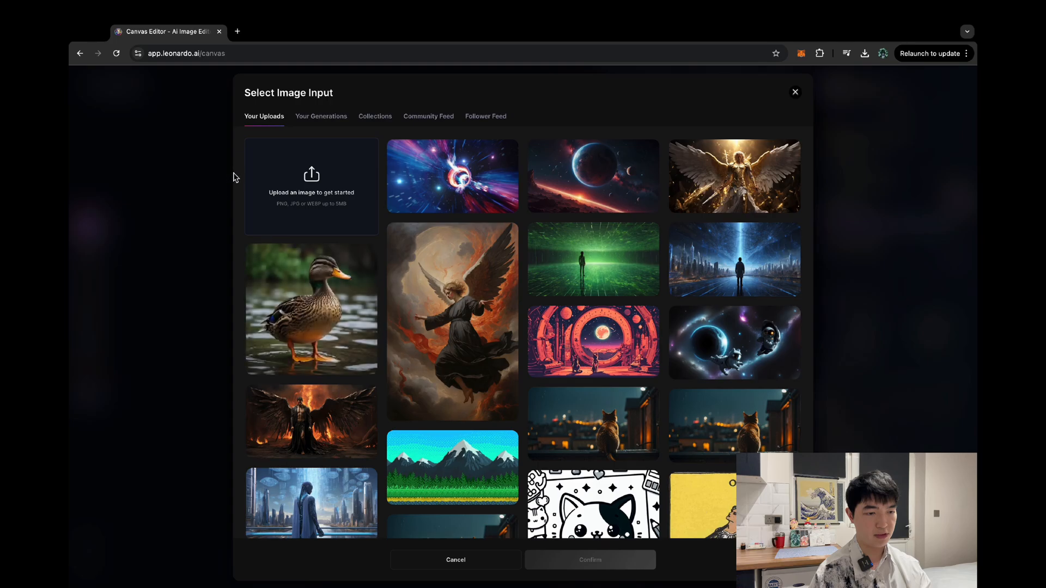
{"action": "left_click", "coordinate": [296, 285]}
{"action": "left_click", "coordinate": [555, 565]}
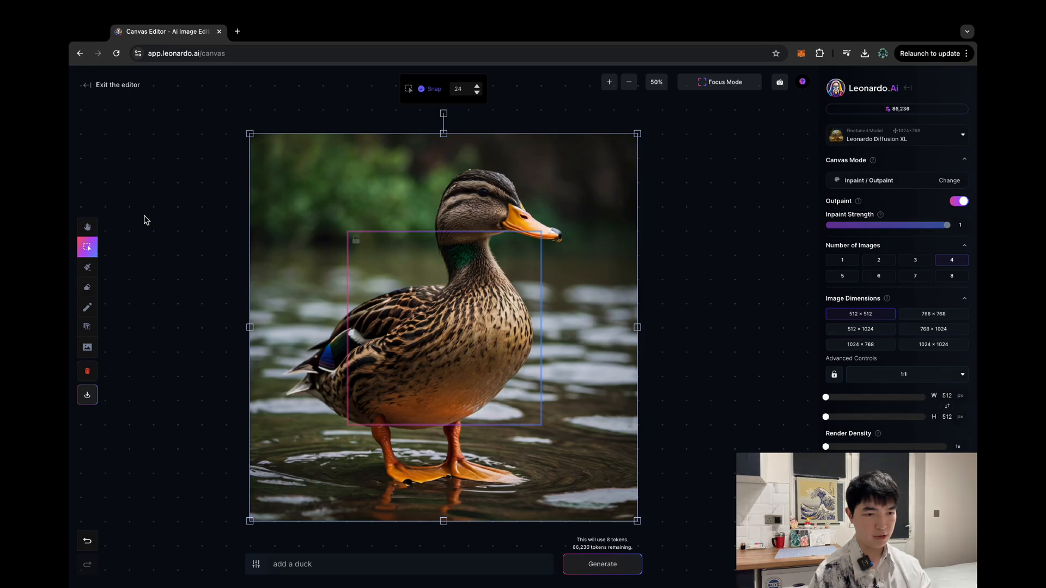
Move the 512 × 512 generation frame over the lower-right corner of the duck photo
{"action": "left_click", "coordinate": [89, 227]}
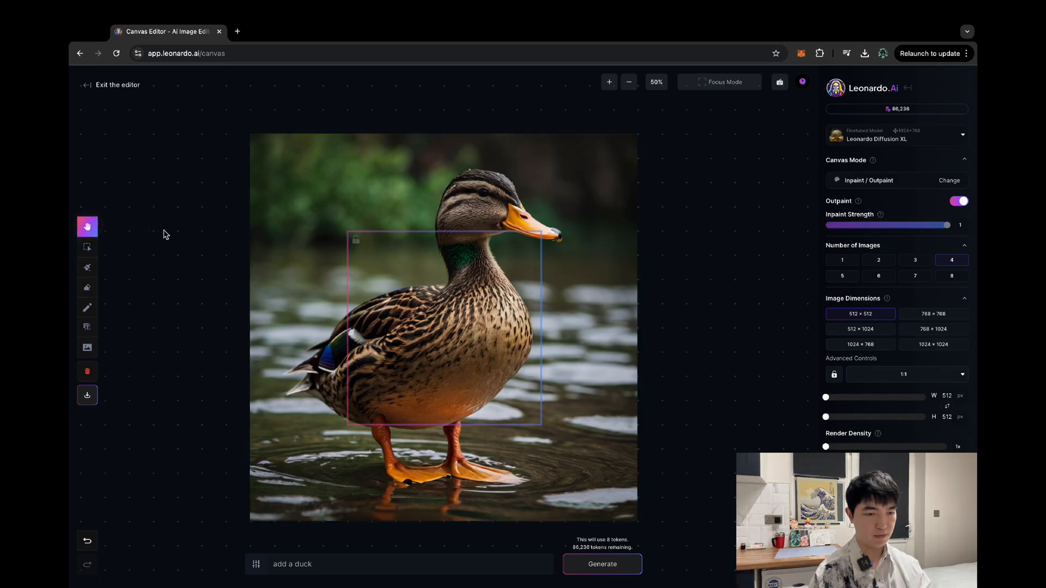
{"action": "left_click_drag", "start_coordinate": [167, 234], "coordinate": [183, 228]}
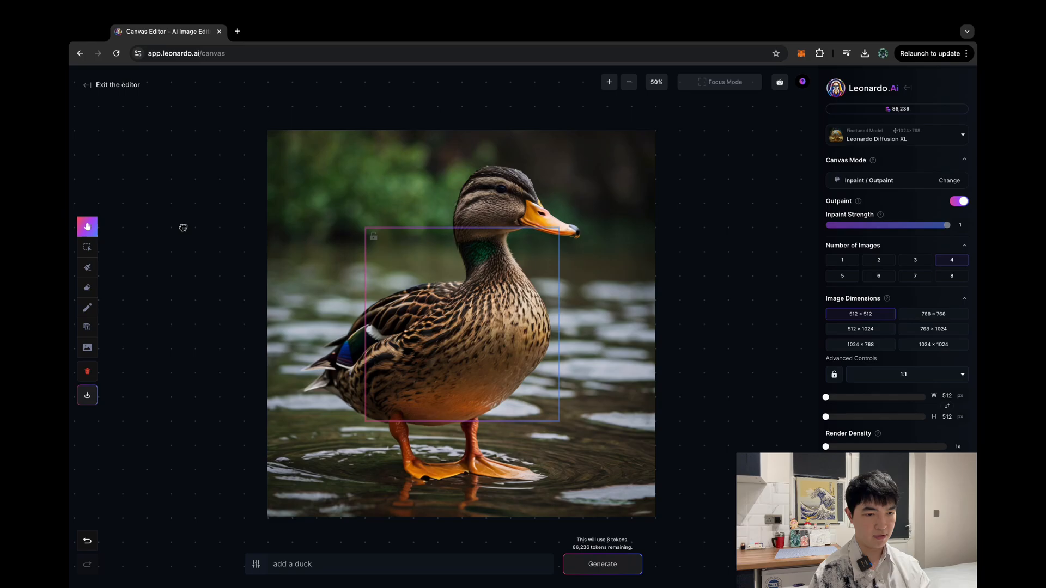
{"action": "left_click", "coordinate": [87, 247]}
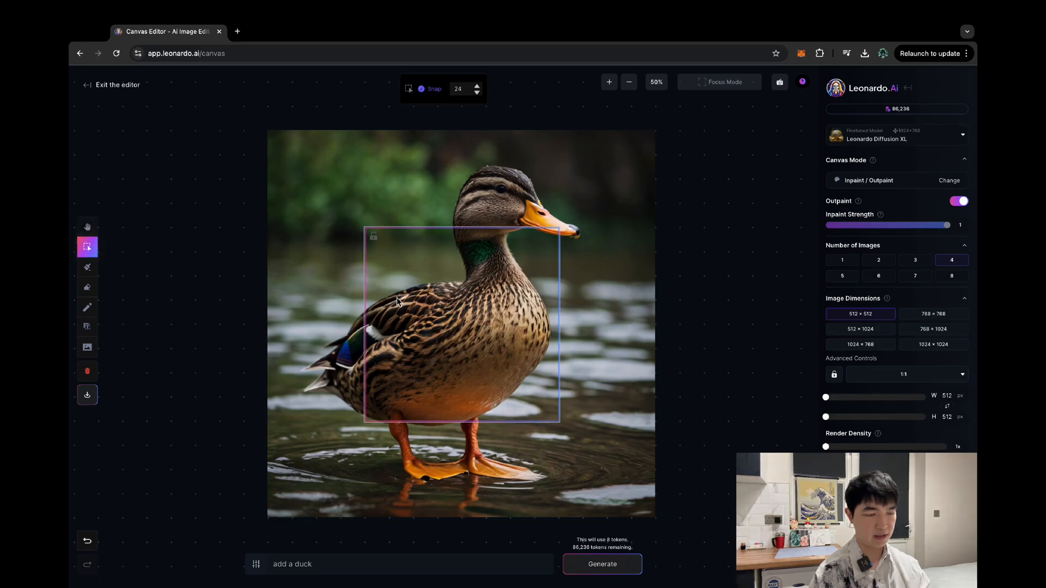
{"action": "left_click_drag", "start_coordinate": [397, 301], "coordinate": [495, 394]}
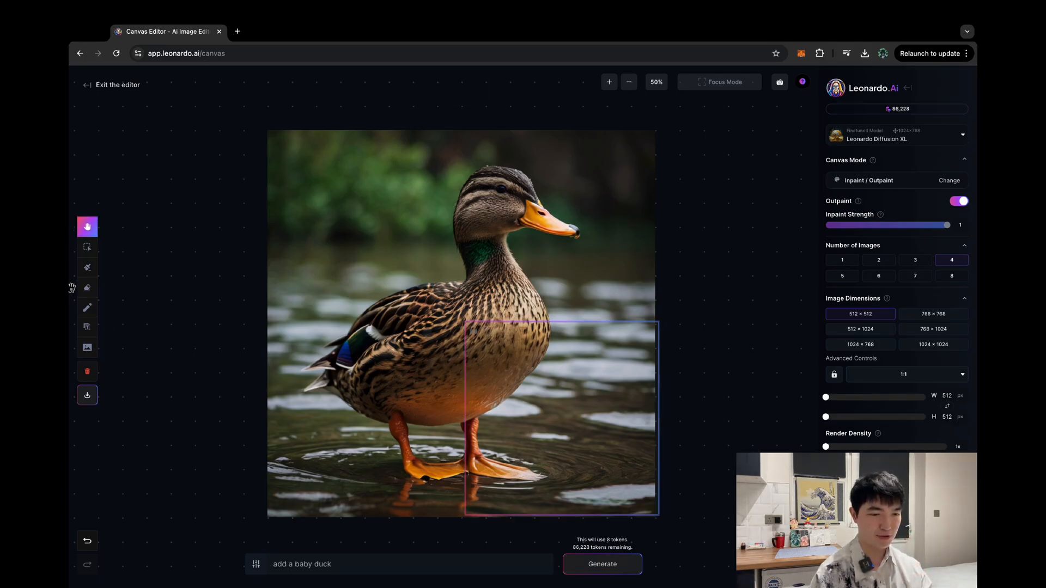
Mask a round patch of water beside the duck's feet inside the frame and generate four variations with the prompt "add a baby duck"
{"action": "left_click", "coordinate": [87, 267]}
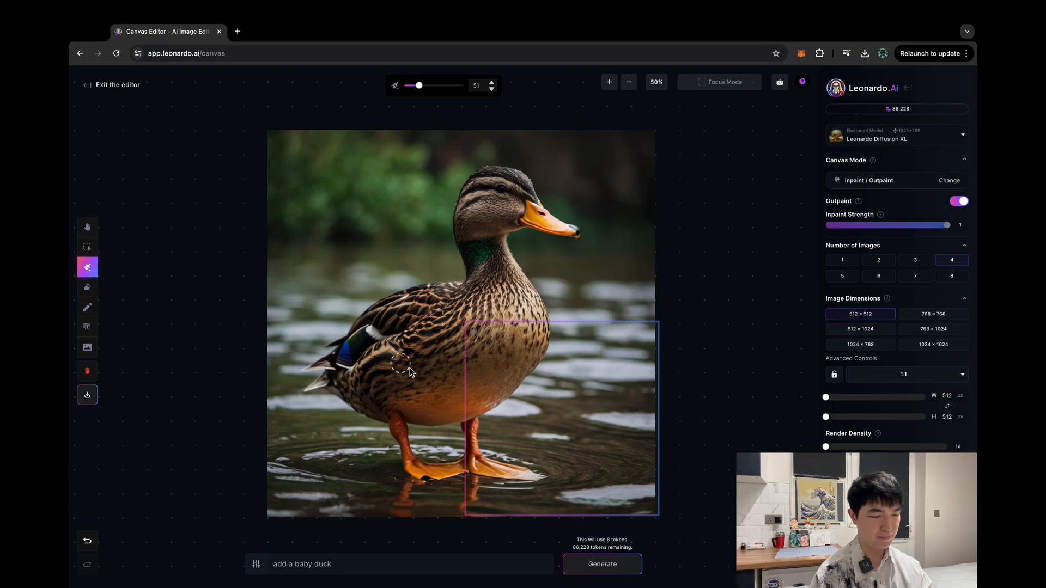
{"action": "mouse_move", "coordinate": [566, 401]}
{"action": "left_mouse_down"}
{"action": "mouse_move", "coordinate": [590, 367]}
{"action": "mouse_move", "coordinate": [614, 408]}
{"action": "mouse_move", "coordinate": [609, 432]}
{"action": "mouse_move", "coordinate": [587, 406]}
{"action": "mouse_move", "coordinate": [628, 420]}
{"action": "mouse_move", "coordinate": [606, 466]}
{"action": "mouse_move", "coordinate": [605, 367]}
{"action": "mouse_move", "coordinate": [614, 435]}
{"action": "mouse_move", "coordinate": [585, 411]}
{"action": "mouse_move", "coordinate": [554, 423]}
{"action": "mouse_move", "coordinate": [601, 449]}
{"action": "mouse_move", "coordinate": [549, 395]}
{"action": "mouse_move", "coordinate": [587, 494]}
{"action": "mouse_move", "coordinate": [585, 460]}
{"action": "mouse_move", "coordinate": [623, 474]}
{"action": "mouse_move", "coordinate": [650, 401]}
{"action": "mouse_move", "coordinate": [627, 454]}
{"action": "mouse_move", "coordinate": [627, 397]}
{"action": "mouse_move", "coordinate": [602, 385]}
{"action": "mouse_move", "coordinate": [631, 377]}
{"action": "mouse_move", "coordinate": [640, 474]}
{"action": "mouse_move", "coordinate": [647, 441]}
{"action": "mouse_move", "coordinate": [613, 460]}
{"action": "mouse_move", "coordinate": [614, 394]}
{"action": "mouse_move", "coordinate": [573, 470]}
{"action": "mouse_move", "coordinate": [562, 451]}
{"action": "mouse_move", "coordinate": [556, 479]}
{"action": "mouse_move", "coordinate": [543, 442]}
{"action": "left_mouse_up"}
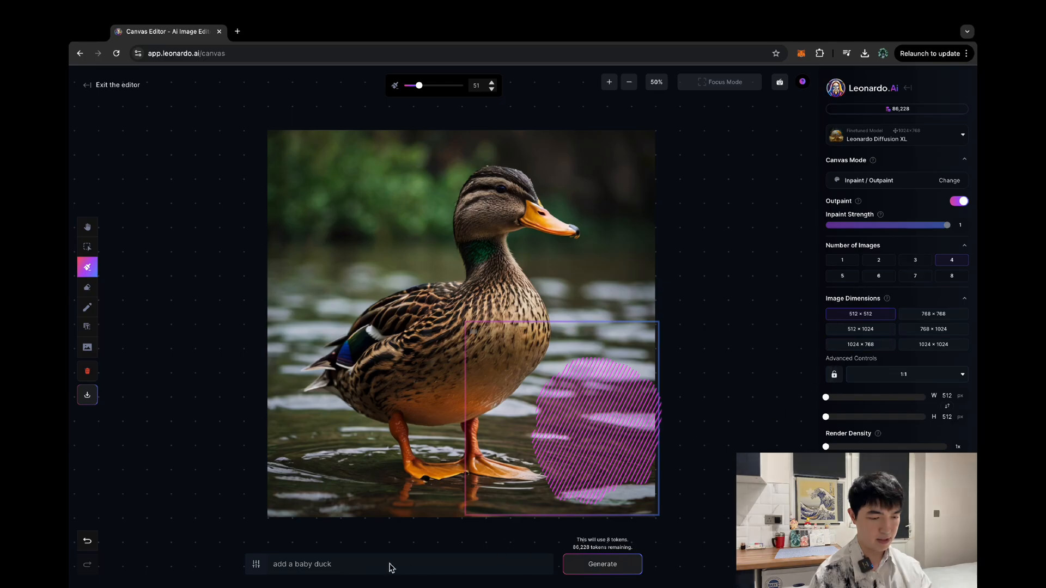
{"action": "triple_click", "coordinate": [269, 571]}
{"action": "type", "text": "ad"}
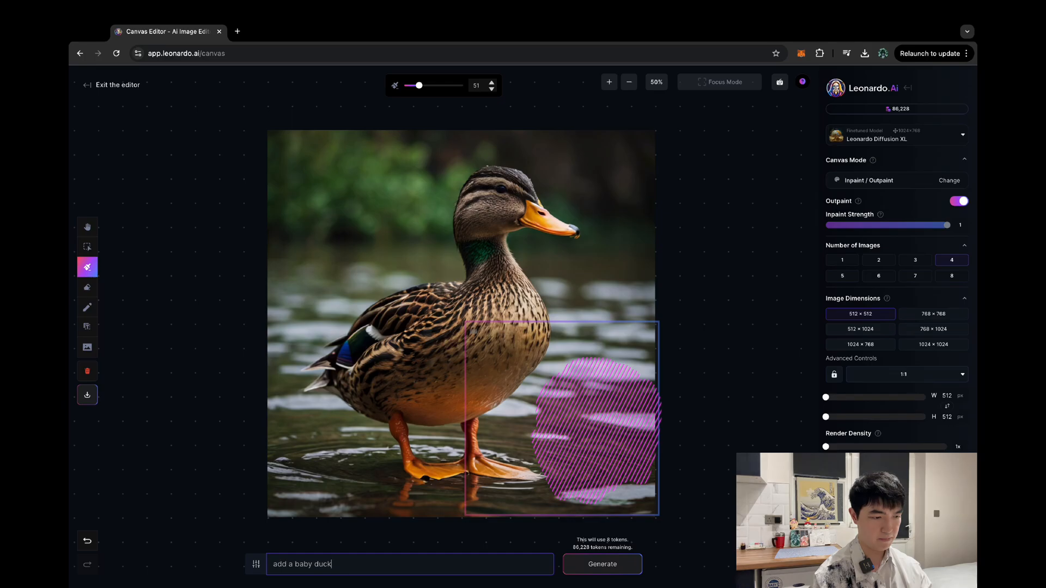
{"action": "left_click", "coordinate": [615, 563]}
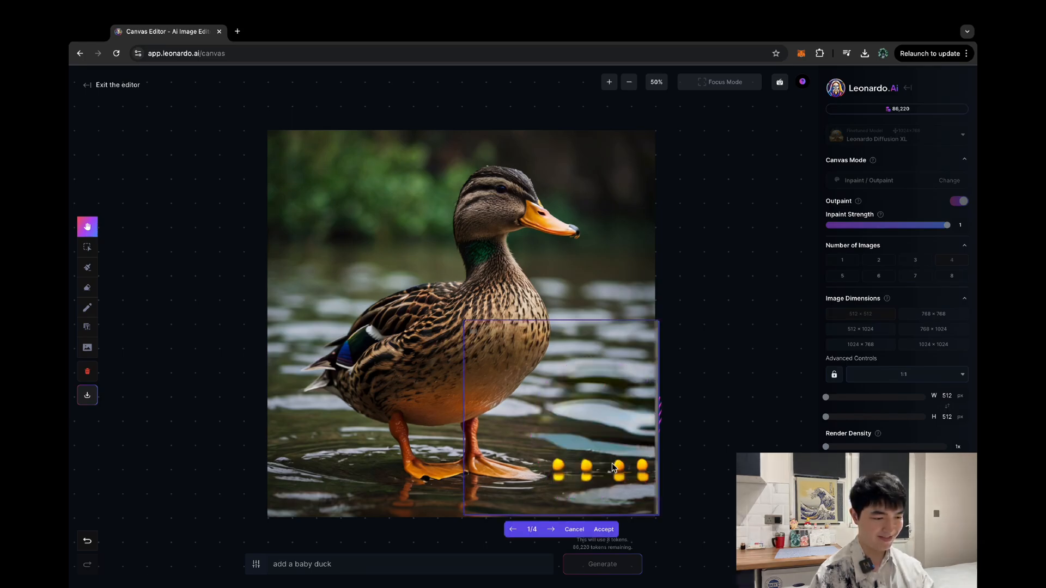
Compare the generated baby duck variations and accept the fourth one, with the fluffy pale duckling
{"action": "left_click", "coordinate": [551, 529]}
{"action": "left_click", "coordinate": [551, 530]}
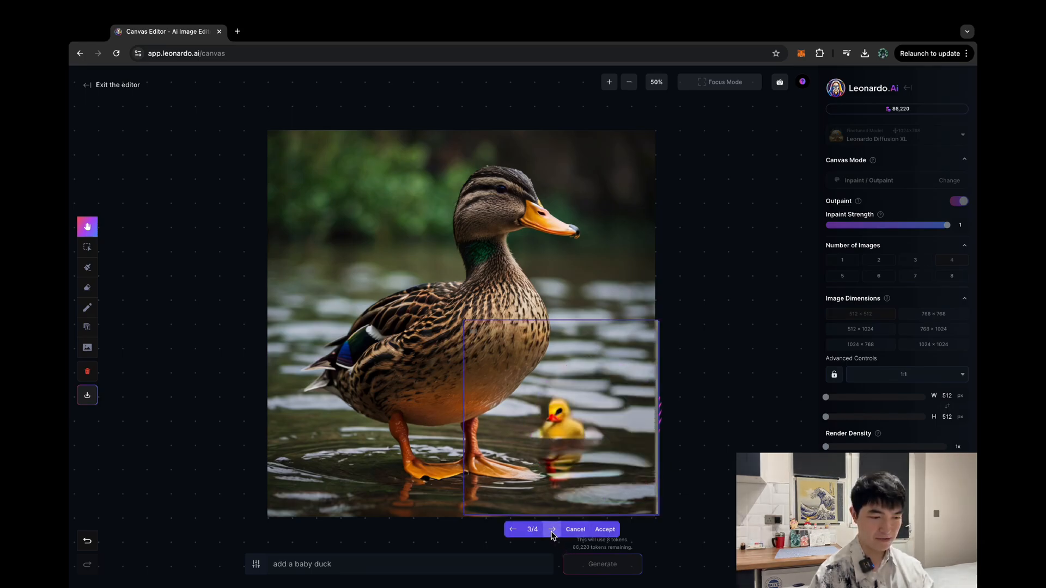
{"action": "left_click", "coordinate": [552, 531]}
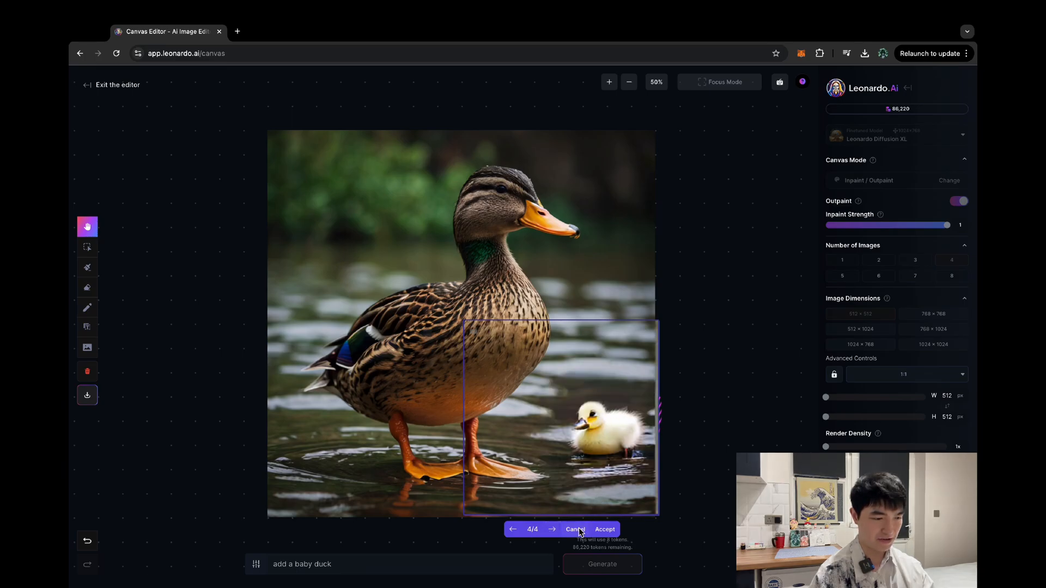
{"action": "left_click", "coordinate": [604, 530]}
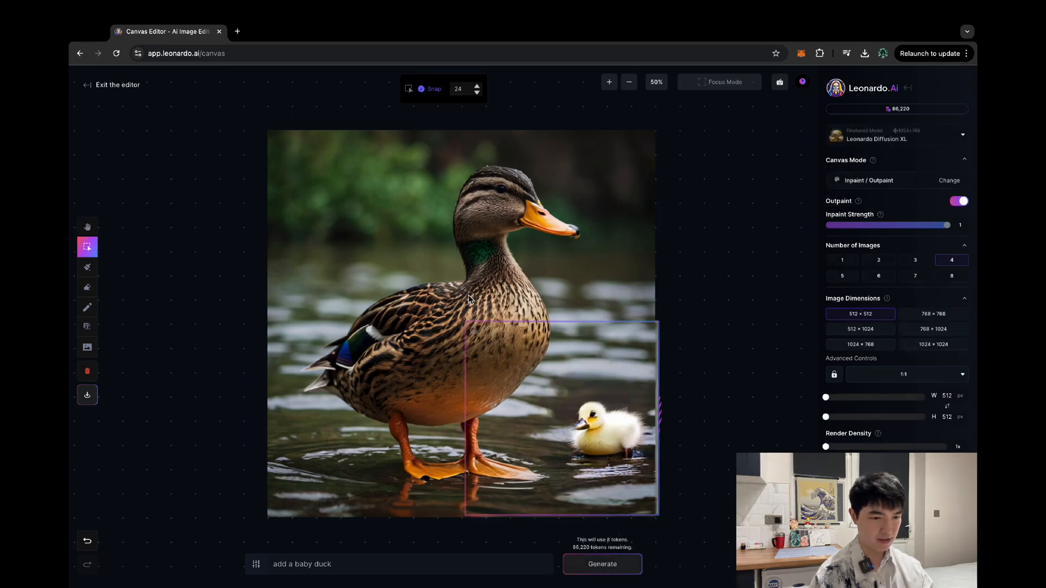
{"action": "left_click", "coordinate": [87, 226]}
{"action": "left_click_drag", "start_coordinate": [361, 320], "coordinate": [331, 318]}
{"action": "mouse_move", "coordinate": [515, 375]}
{"action": "left_mouse_down"}
{"action": "mouse_move", "coordinate": [491, 380]}
{"action": "mouse_move", "coordinate": [500, 375]}
{"action": "left_mouse_up"}
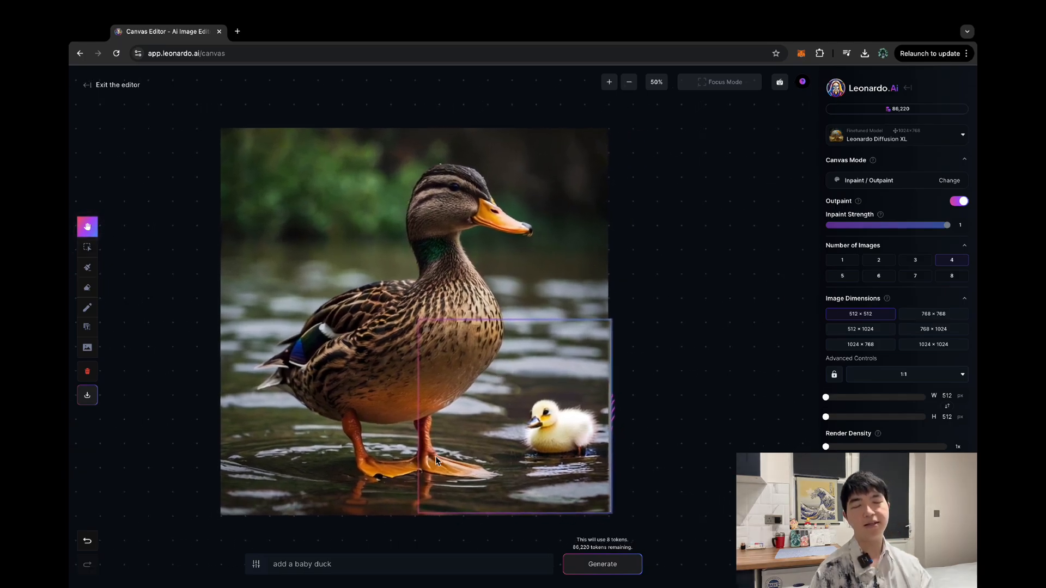